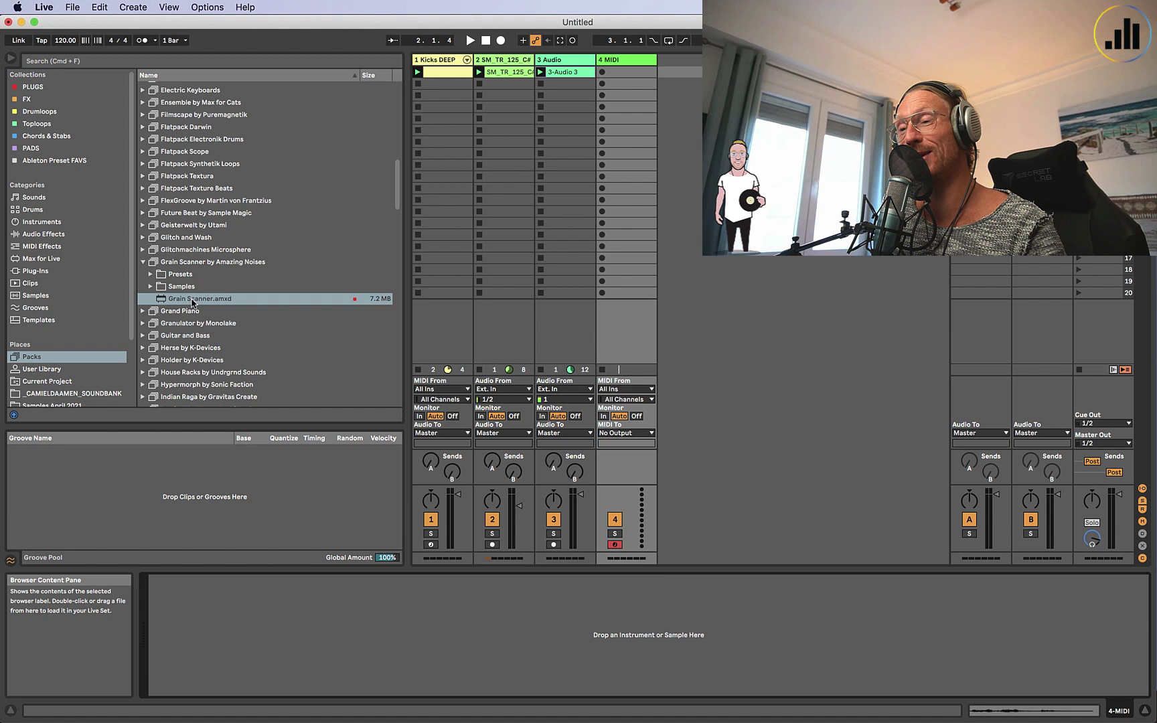
# Drag Grain Scanner.amxd from the Browser onto track 4, loading it with the ODS Synth.aif sample.
pyautogui.moveTo(193, 302); pyautogui.dragTo(617, 162)
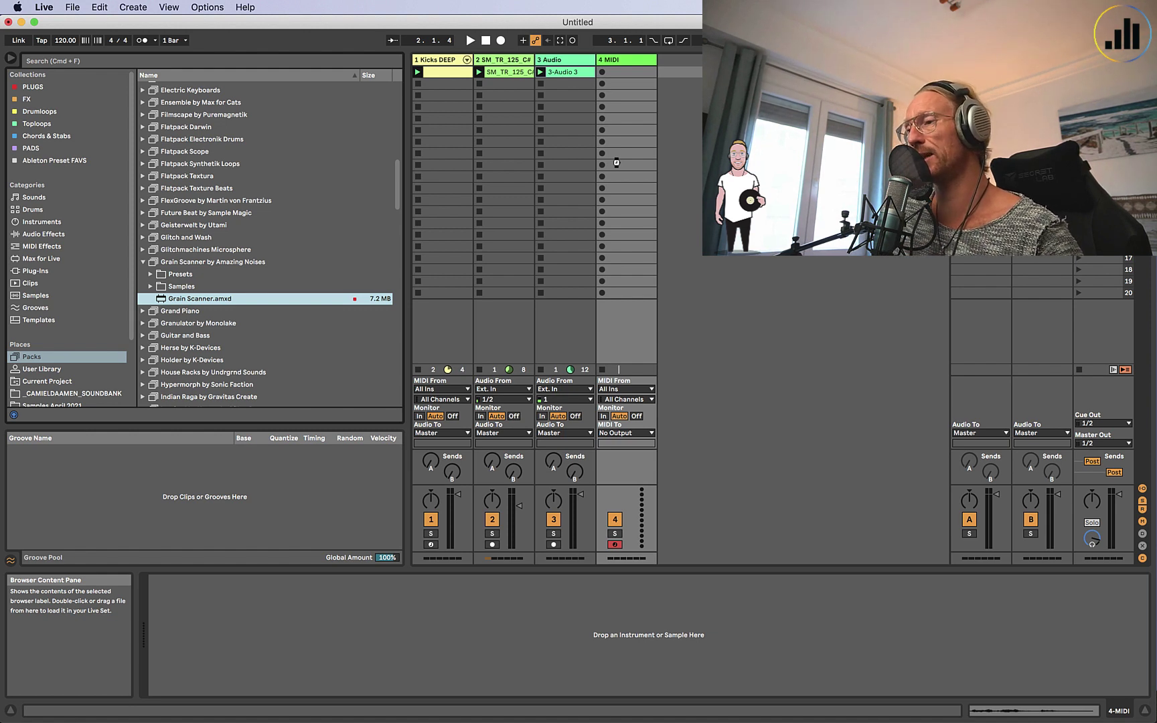
pyautogui.moveTo(616, 163); pyautogui.dragTo(617, 162)
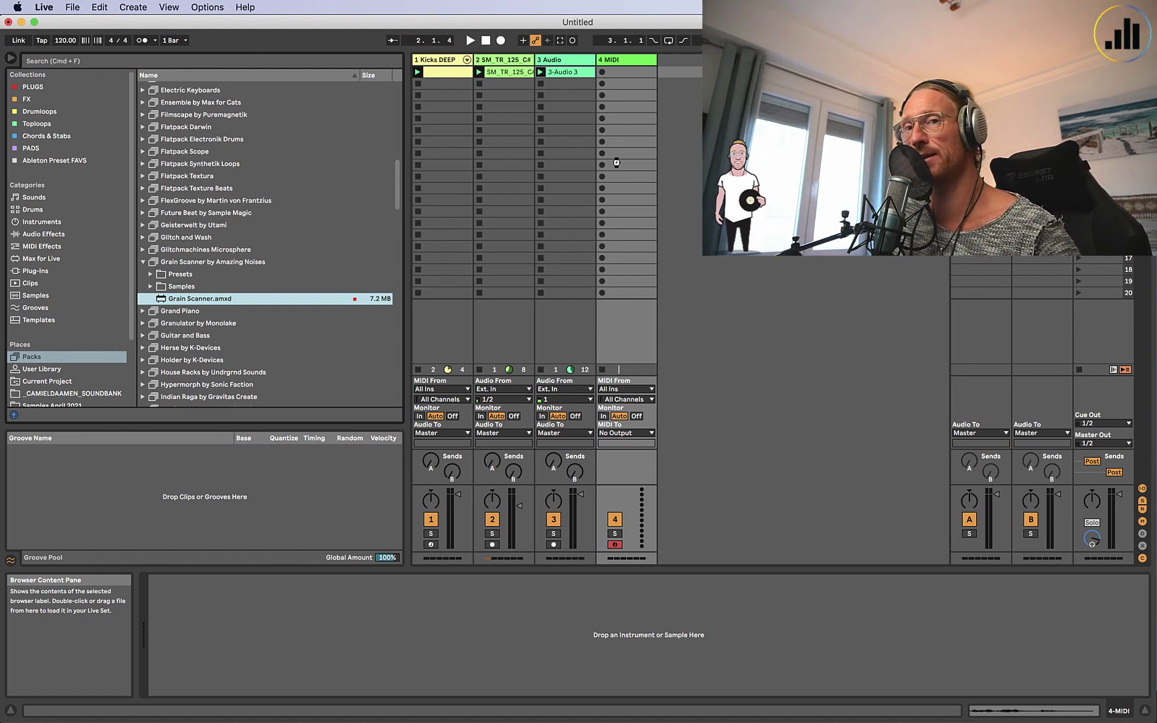
pyautogui.moveTo(617, 162); pyautogui.dragTo(616, 163)
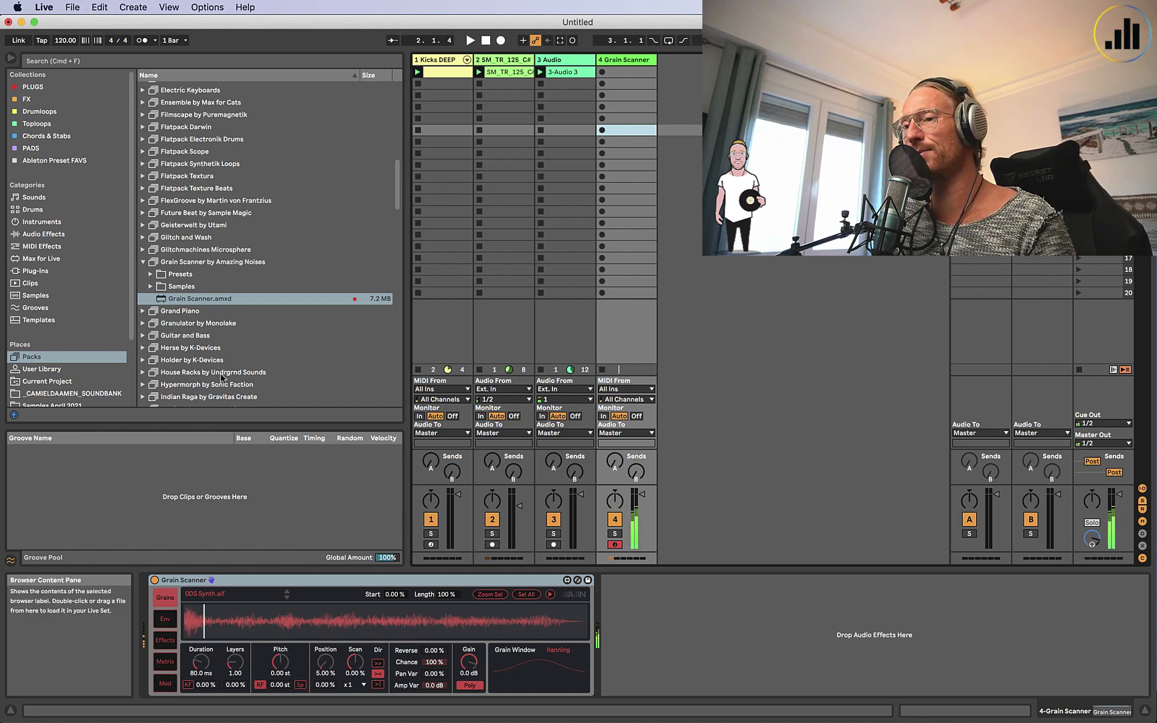
# Browse the Grain Scanner presets folder and play a test note through the device.
pyautogui.click(150, 274)
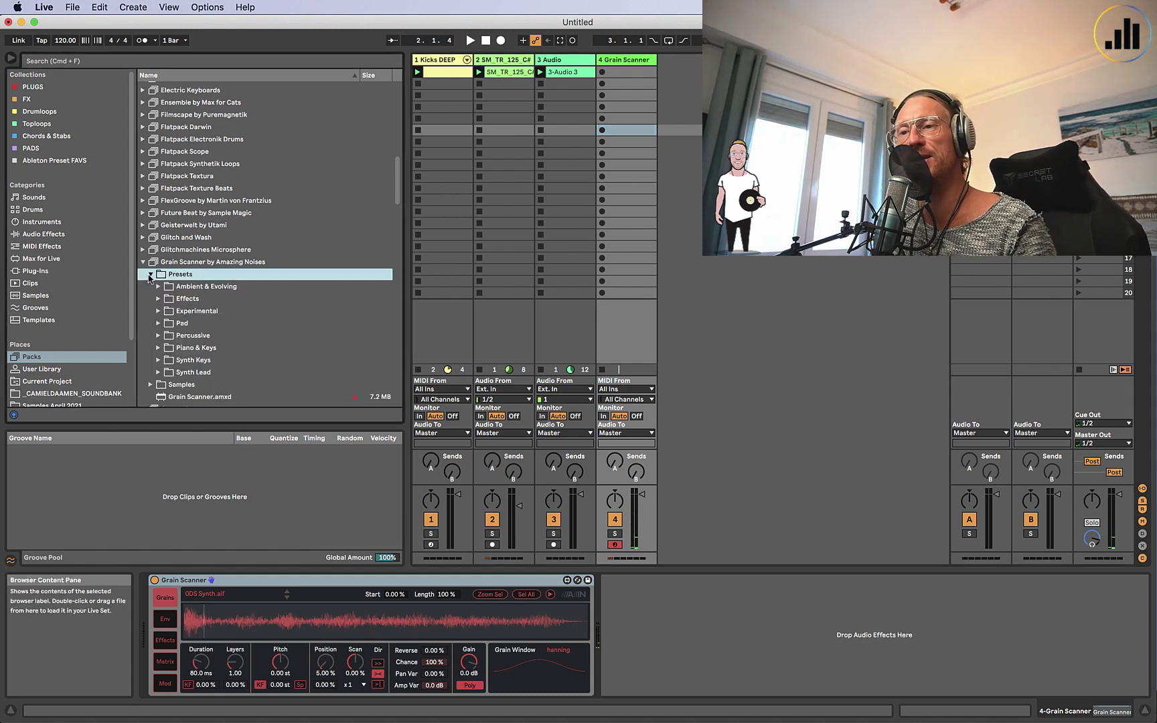
pyautogui.click(148, 274)
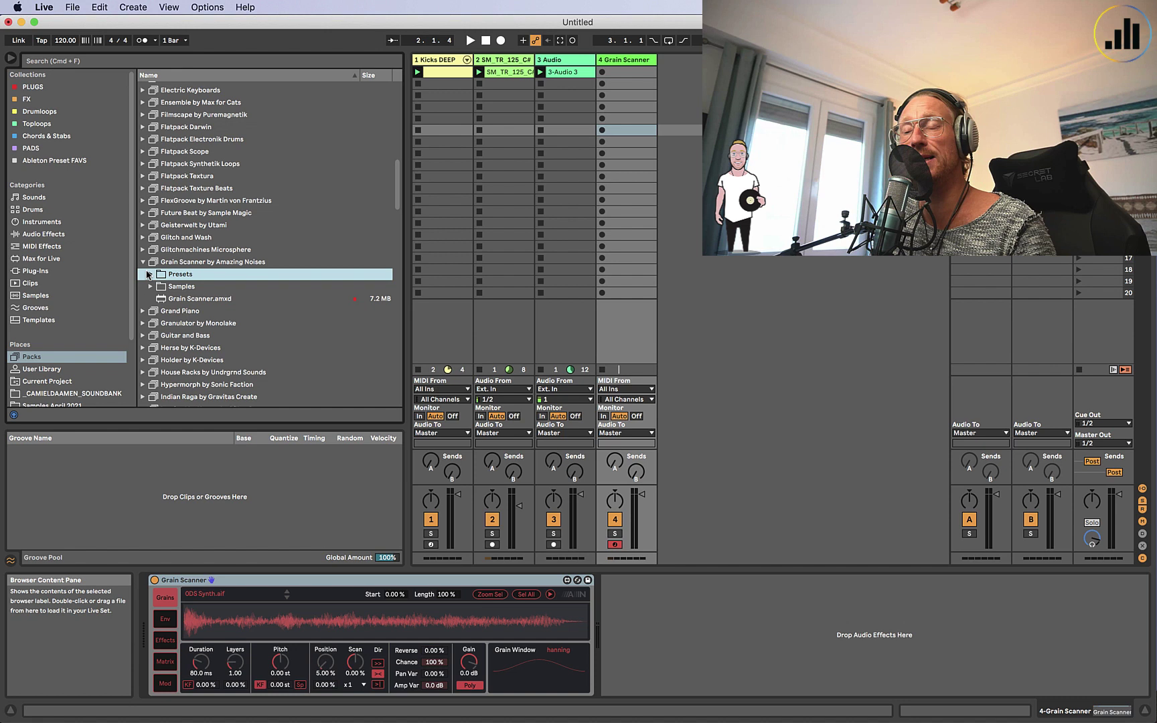
pyautogui.press('z')
pyautogui.press('a')
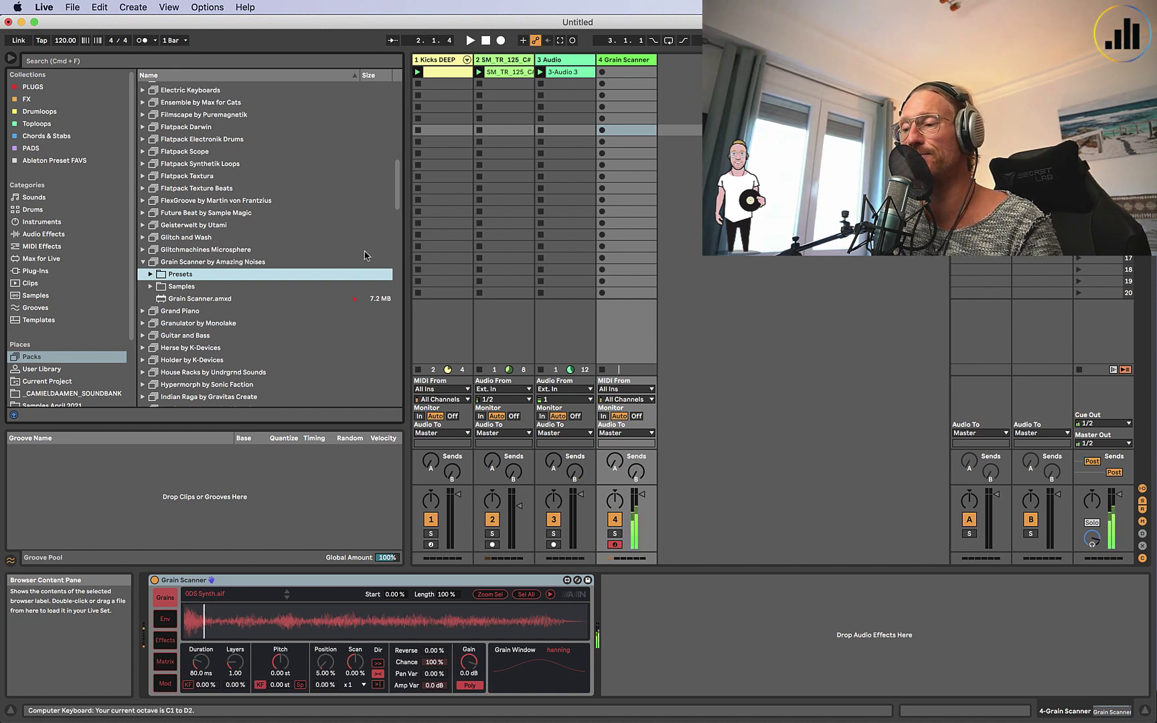
# Solo audio track 3 and play its clip alone, then unsolo it and reselect track 4.
pyautogui.click(552, 545)
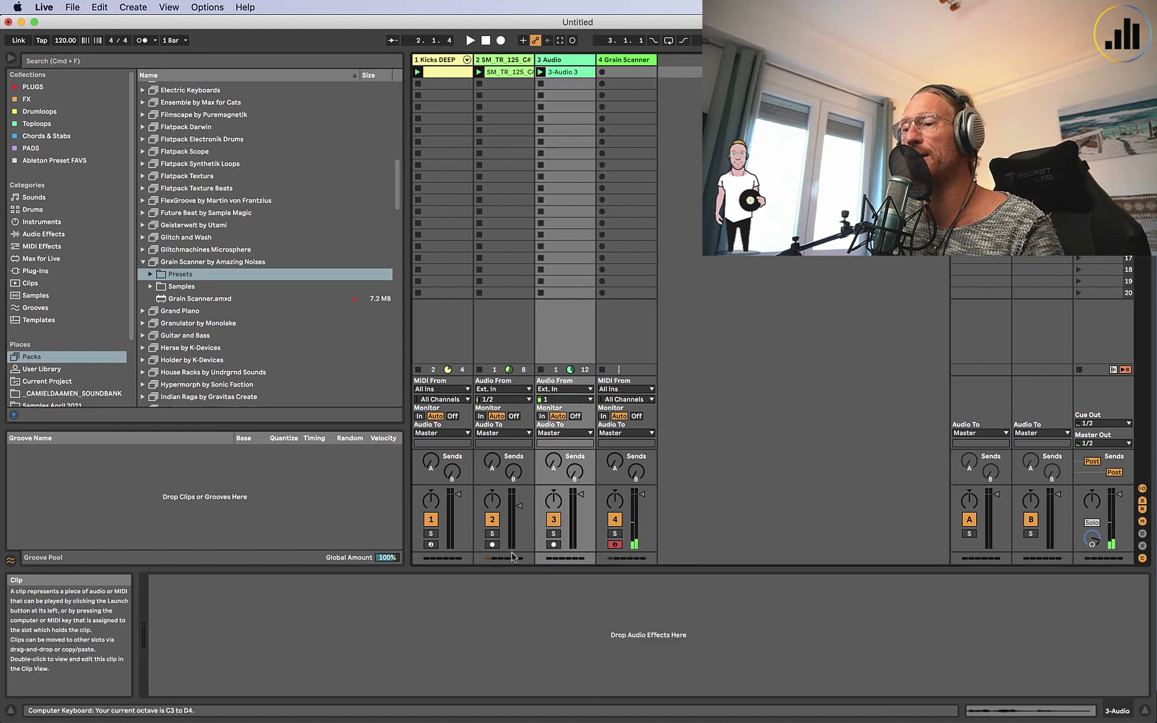
pyautogui.click(553, 534)
pyautogui.press('space')
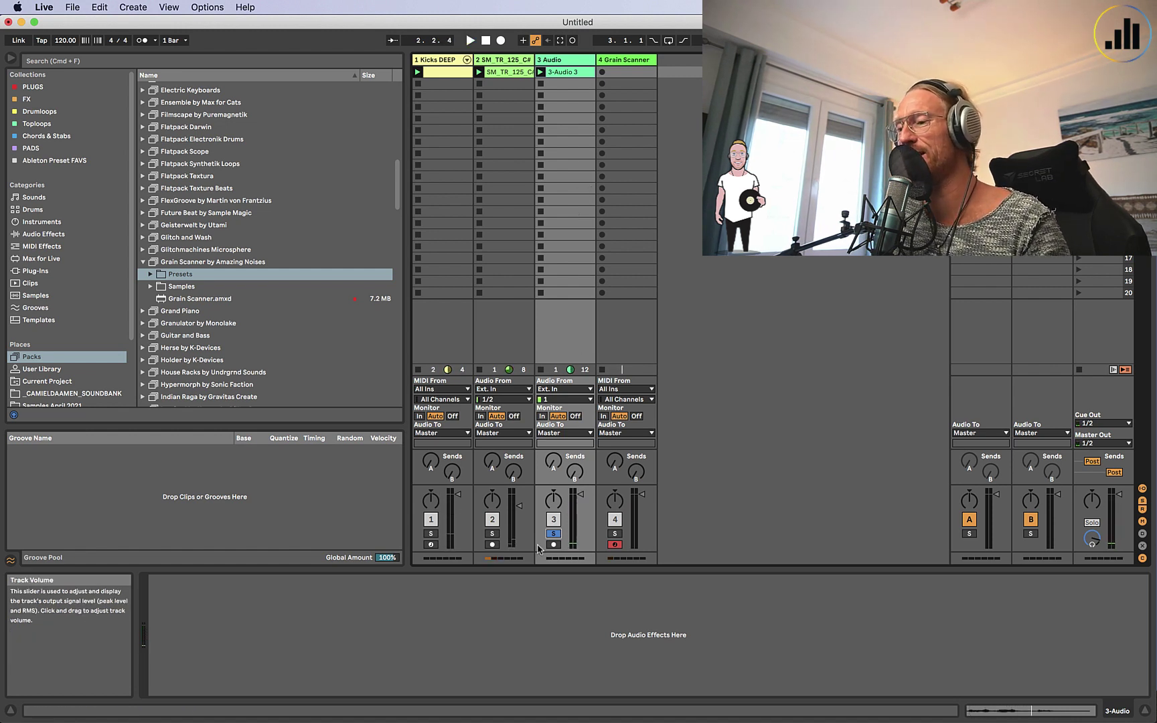
pyautogui.click(553, 534)
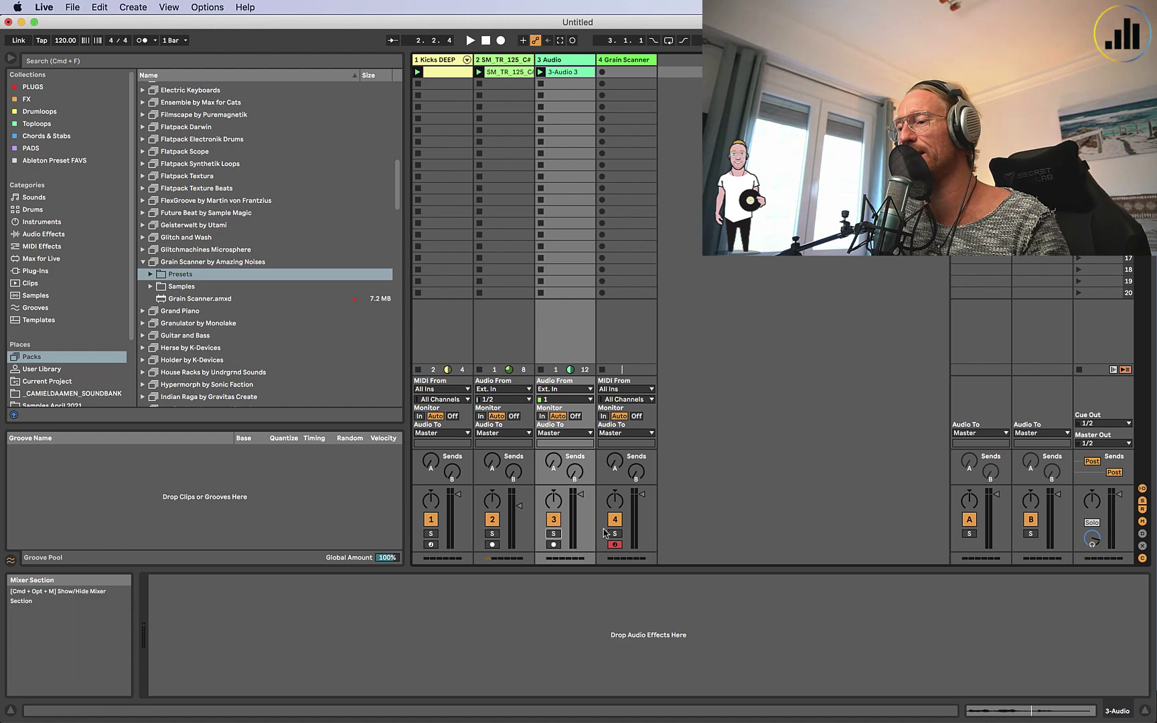
pyautogui.click(627, 61)
# Drag track 3's 3-Audio clip onto Grain Scanner's waveform, replacing the ODS Synth.aif sample.
pyautogui.press('Left')
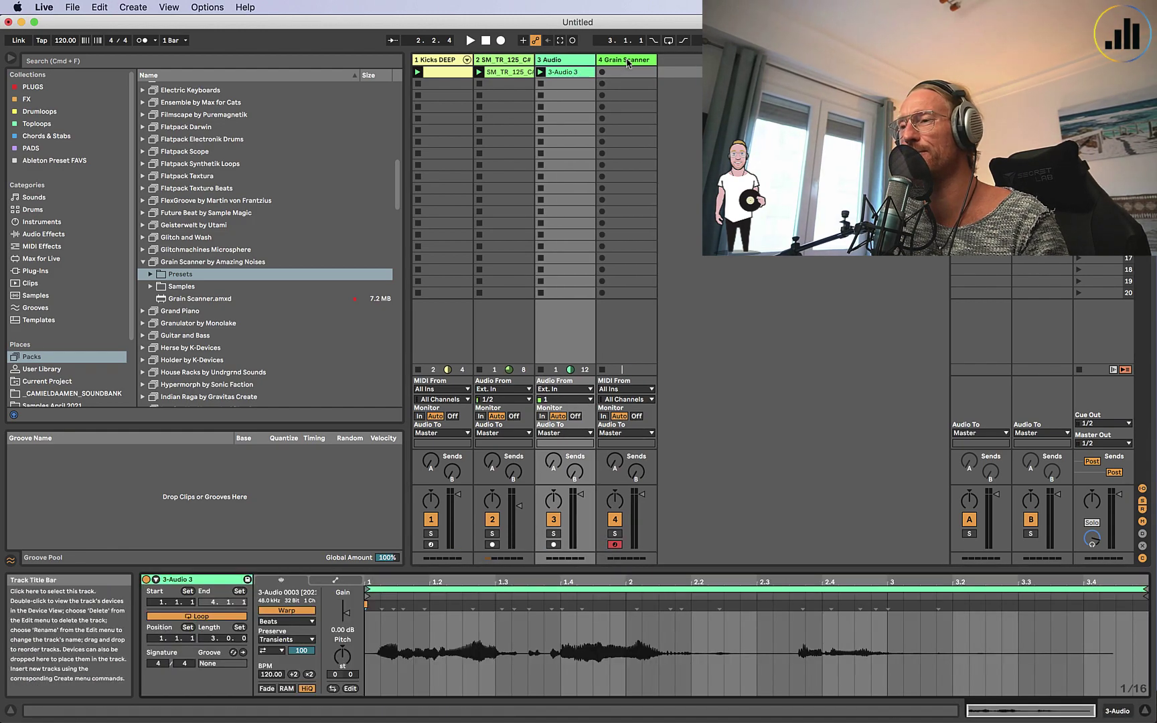
pyautogui.press('Right')
pyautogui.moveTo(562, 71); pyautogui.dragTo(352, 618)
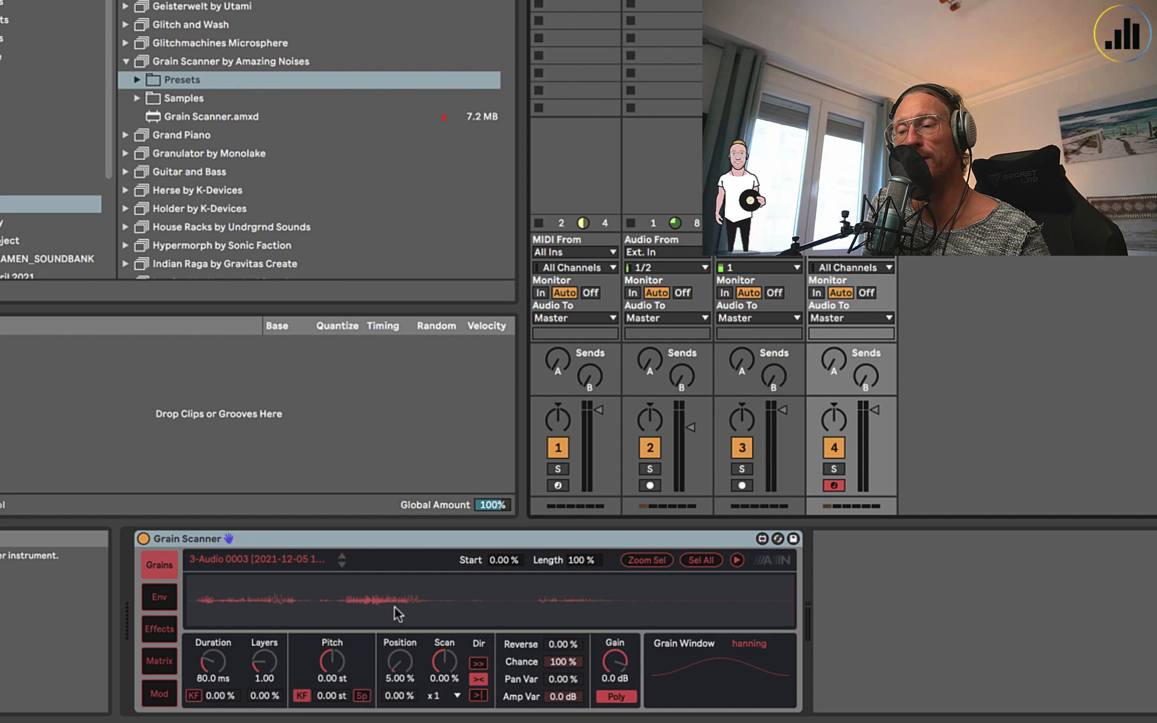
# Set Grain Scanner's Scan knob to 69.3% and its Duration knob to 40.5 ms.
pyautogui.click(440, 663)
pyautogui.moveTo(439, 662); pyautogui.dragTo(441, 668)
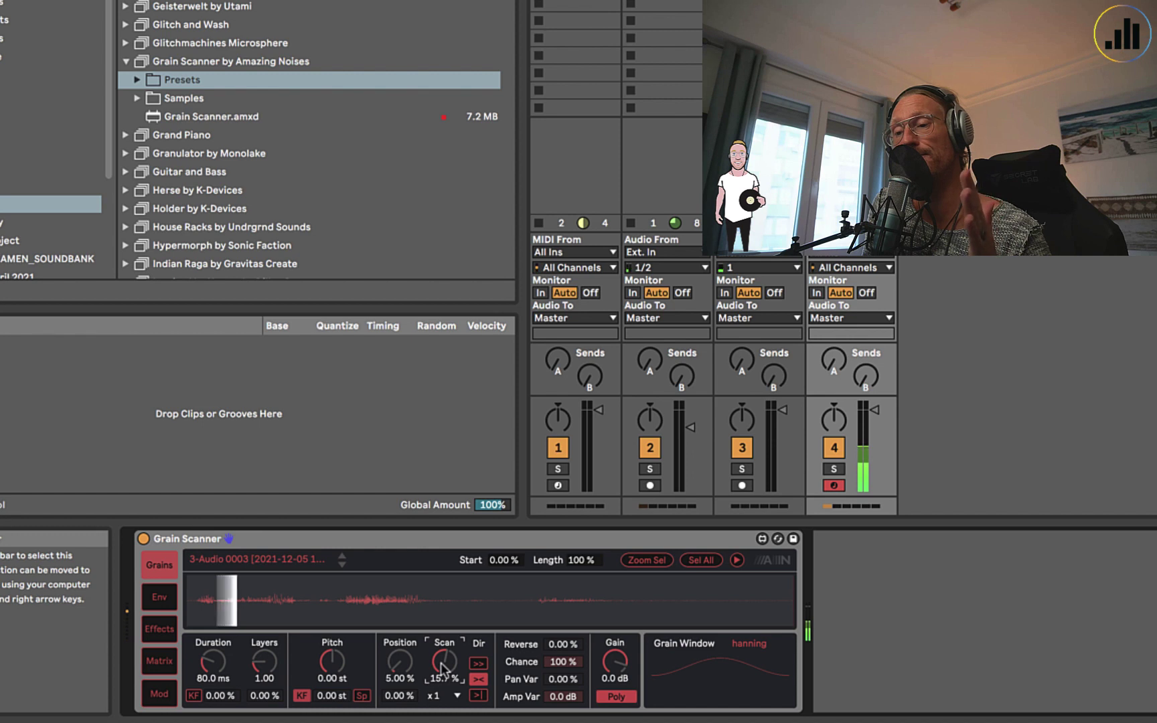
pyautogui.moveTo(440, 667); pyautogui.dragTo(440, 639)
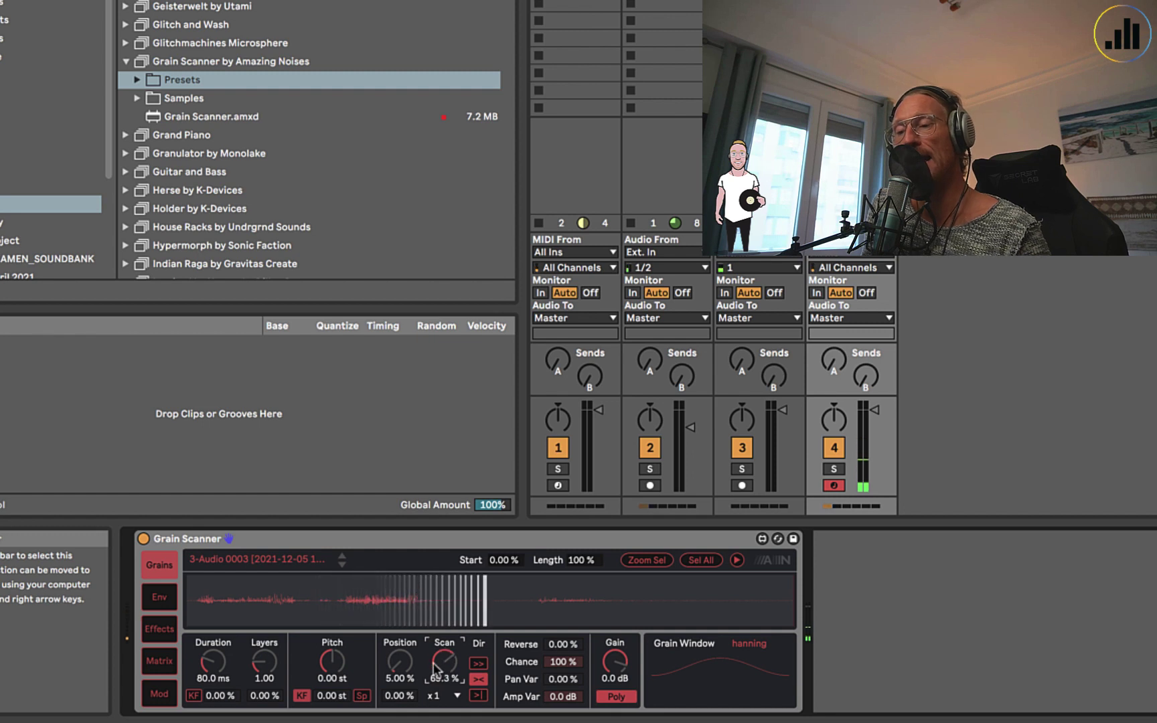
pyautogui.moveTo(213, 662); pyautogui.dragTo(213, 650)
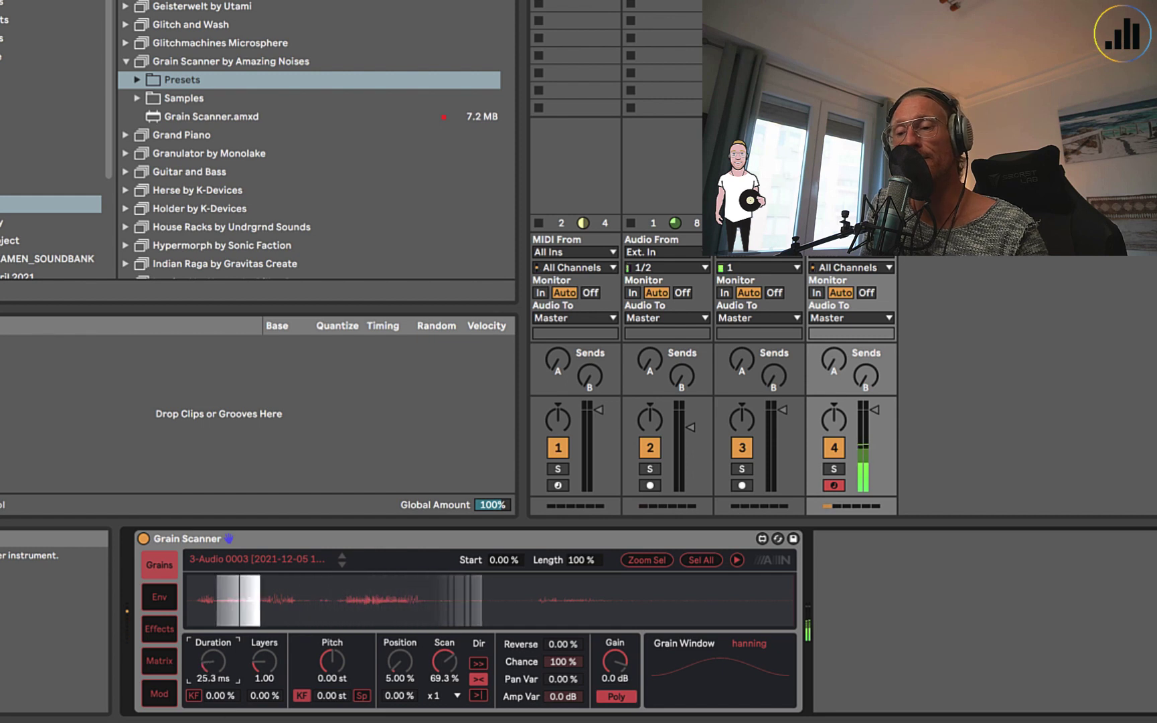
# Raise Layers to about 20.64, switch the scan Dir mode, and lengthen Duration to 499 ms.
pyautogui.click(268, 664)
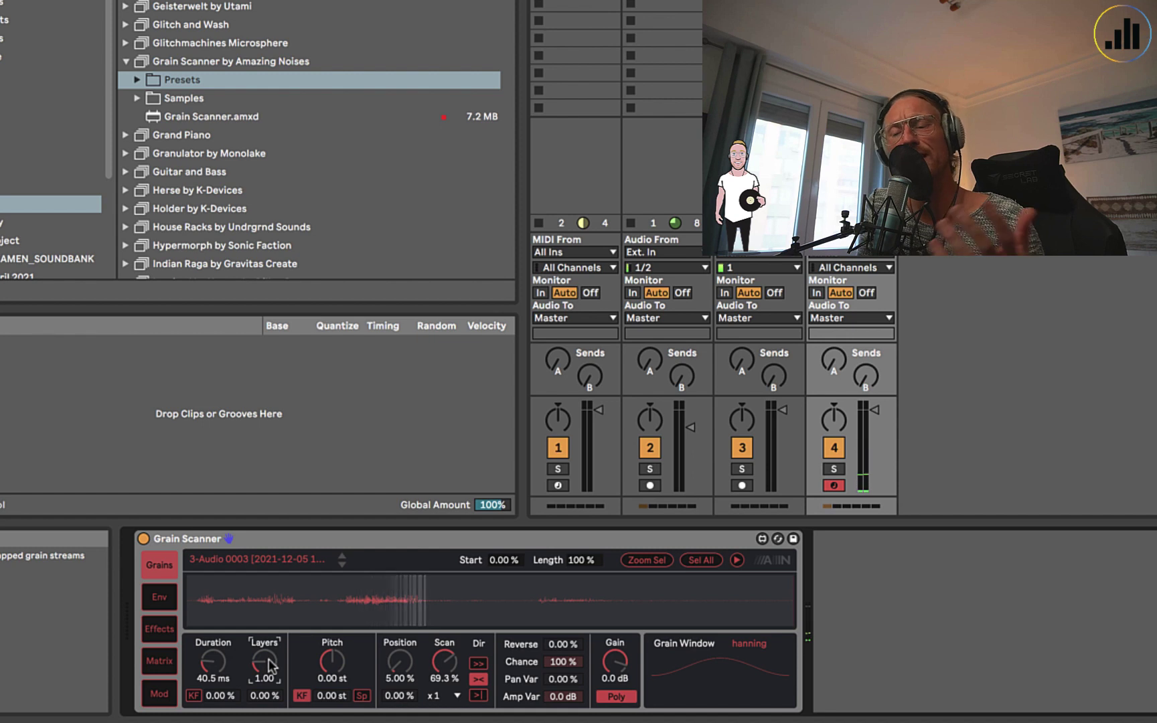
pyautogui.moveTo(269, 665); pyautogui.dragTo(269, 606)
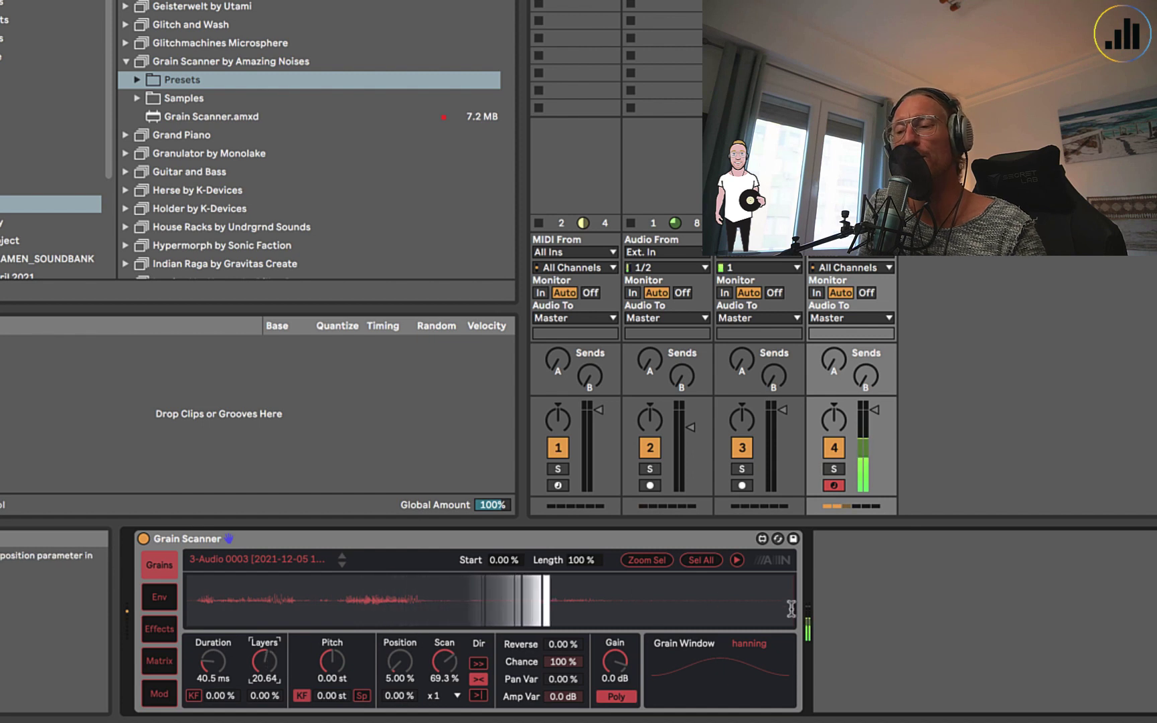
pyautogui.click(477, 687)
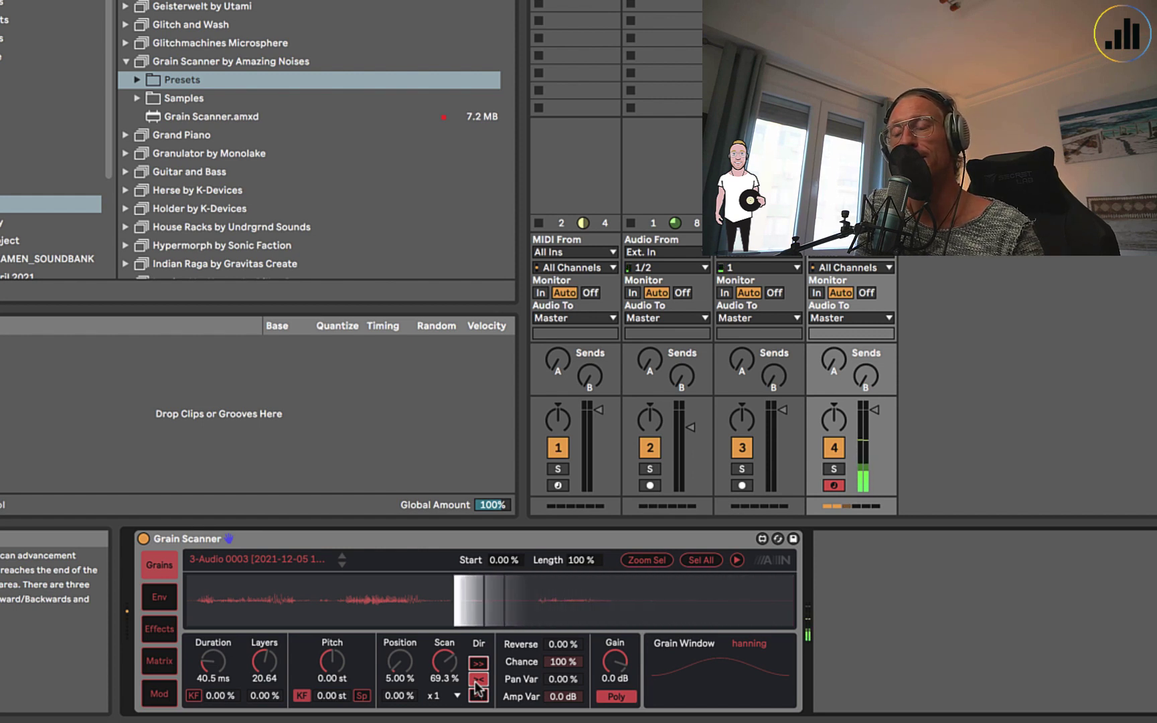
pyautogui.moveTo(213, 662); pyautogui.dragTo(212, 603)
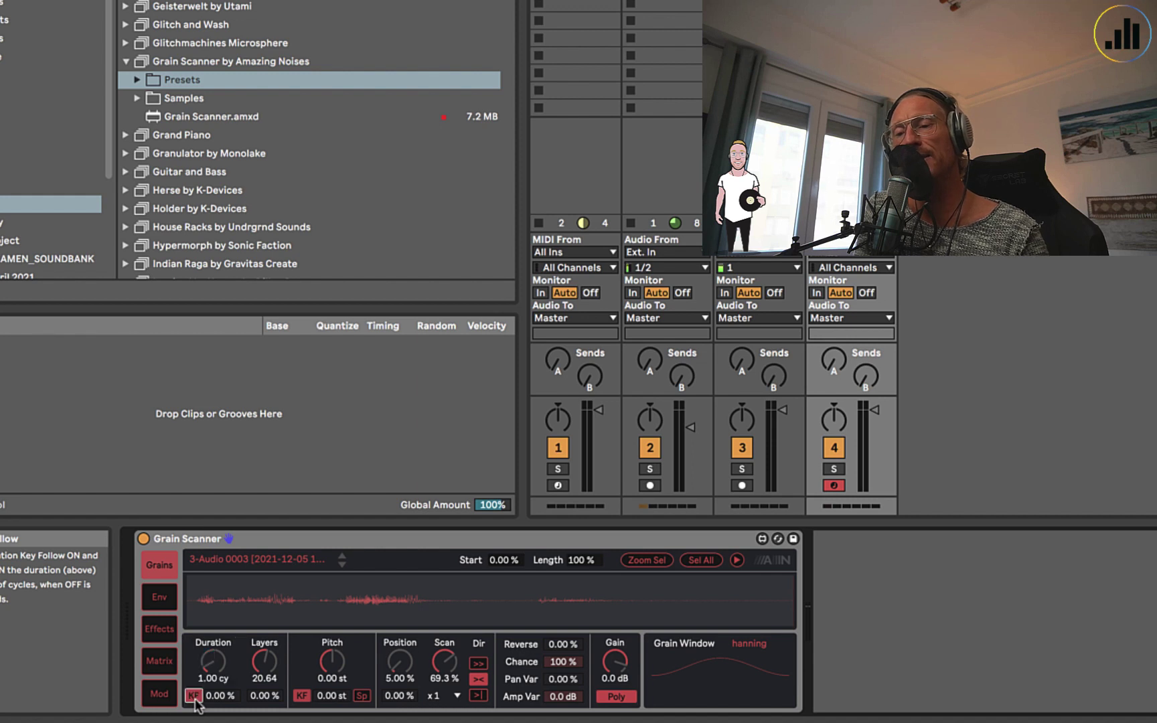
# Switch off Duration key follow and set the grain Duration to 352 ms.
pyautogui.moveTo(213, 661); pyautogui.dragTo(213, 546)
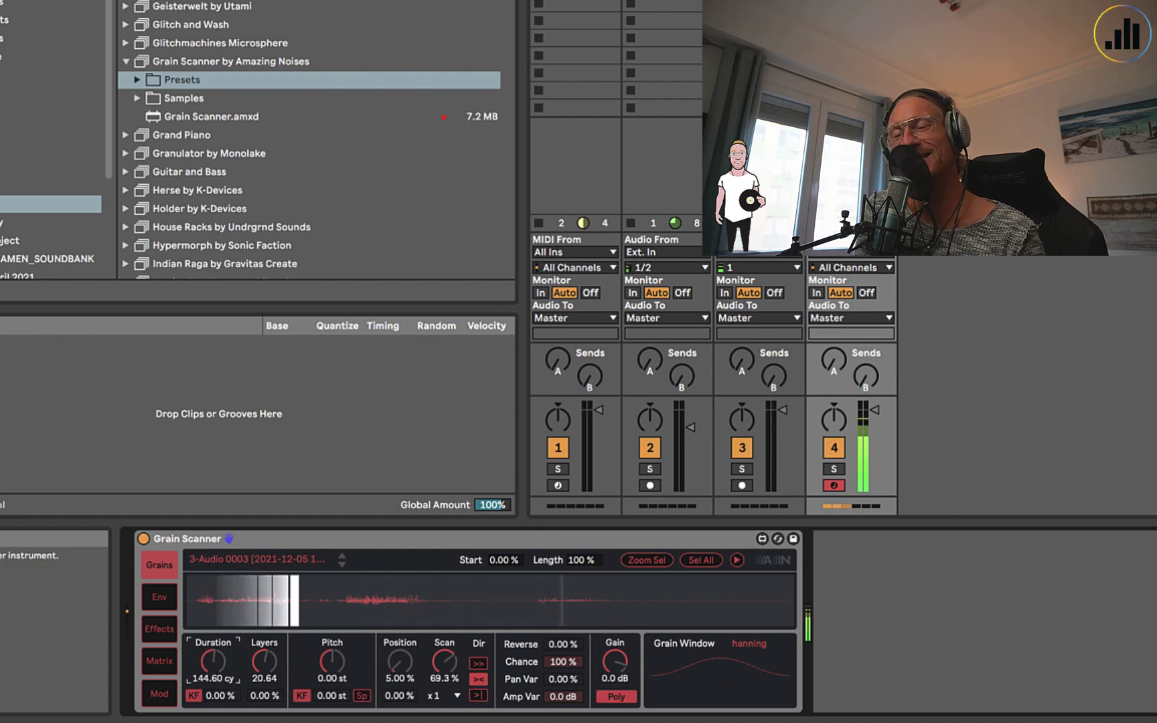
pyautogui.click(192, 697)
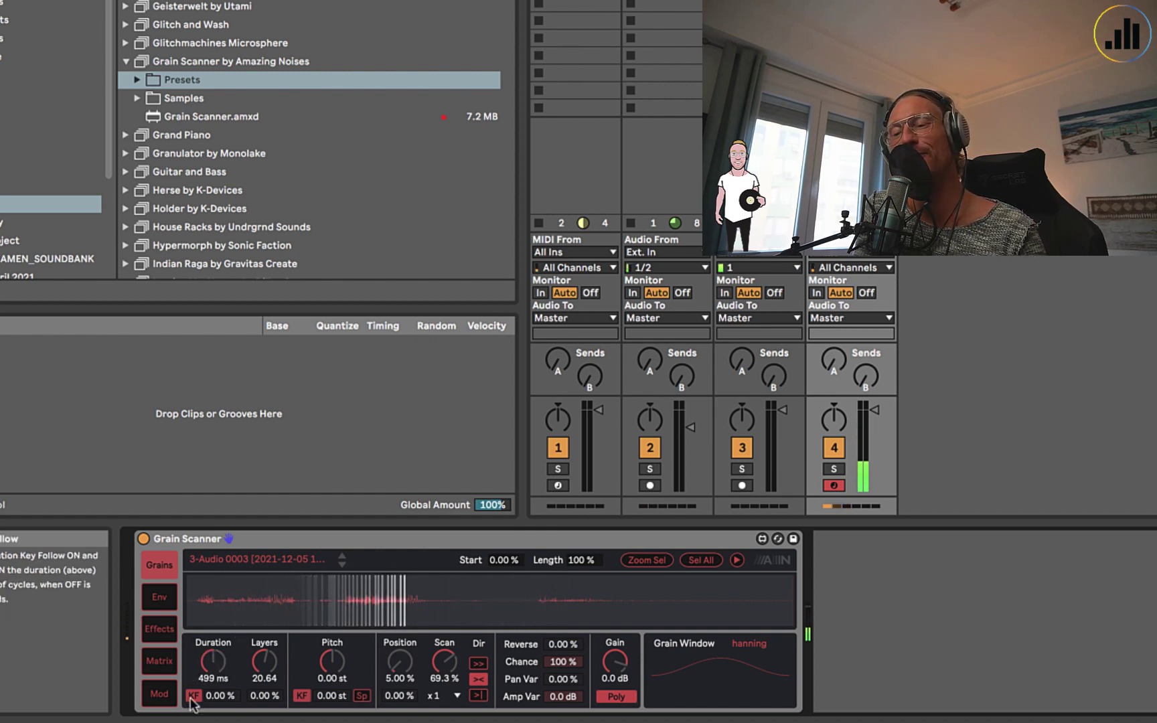
pyautogui.moveTo(213, 661)
pyautogui.mouseDown()
pyautogui.moveTo(213, 639)
pyautogui.moveTo(212, 663)
pyautogui.mouseUp()
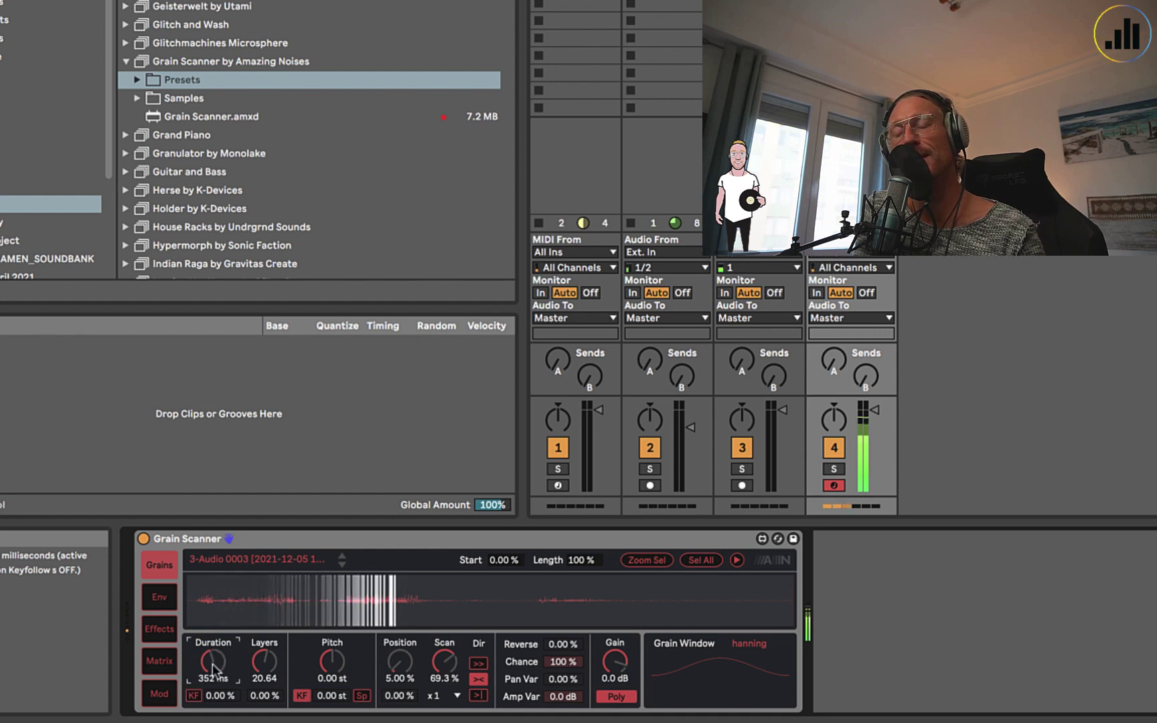
# Select the waveform region from Start 1.37% with Length 18.9% as the scan range.
pyautogui.click(193, 599)
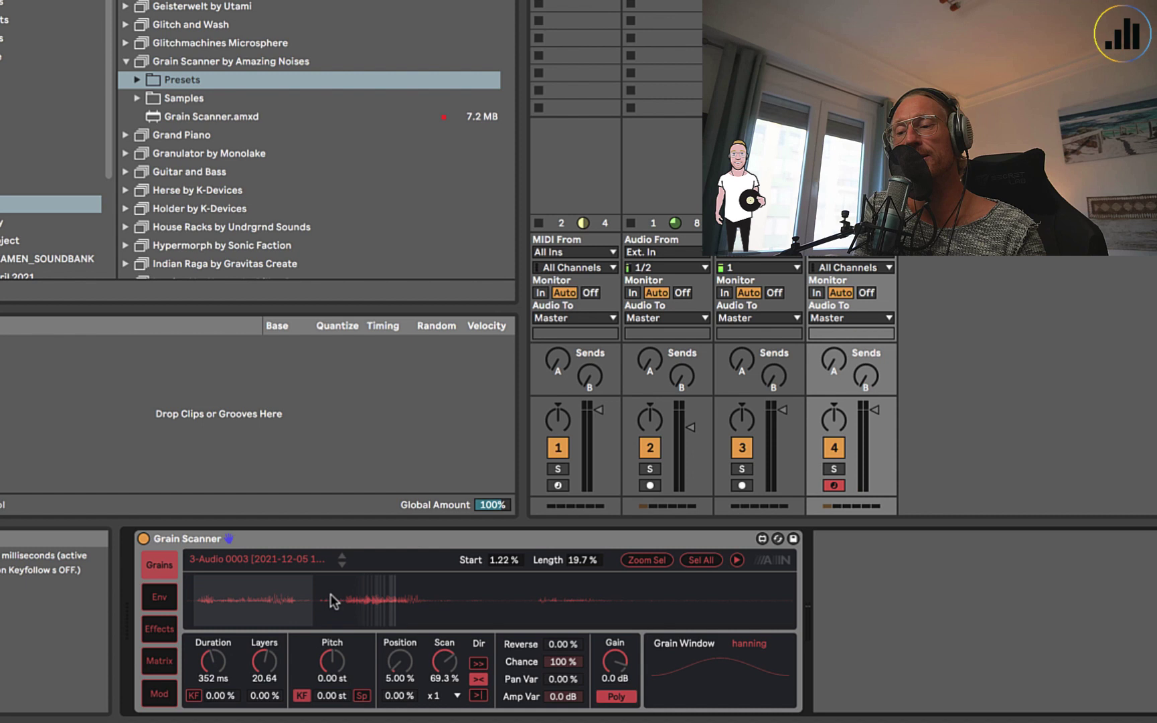
pyautogui.moveTo(332, 601); pyautogui.dragTo(414, 602)
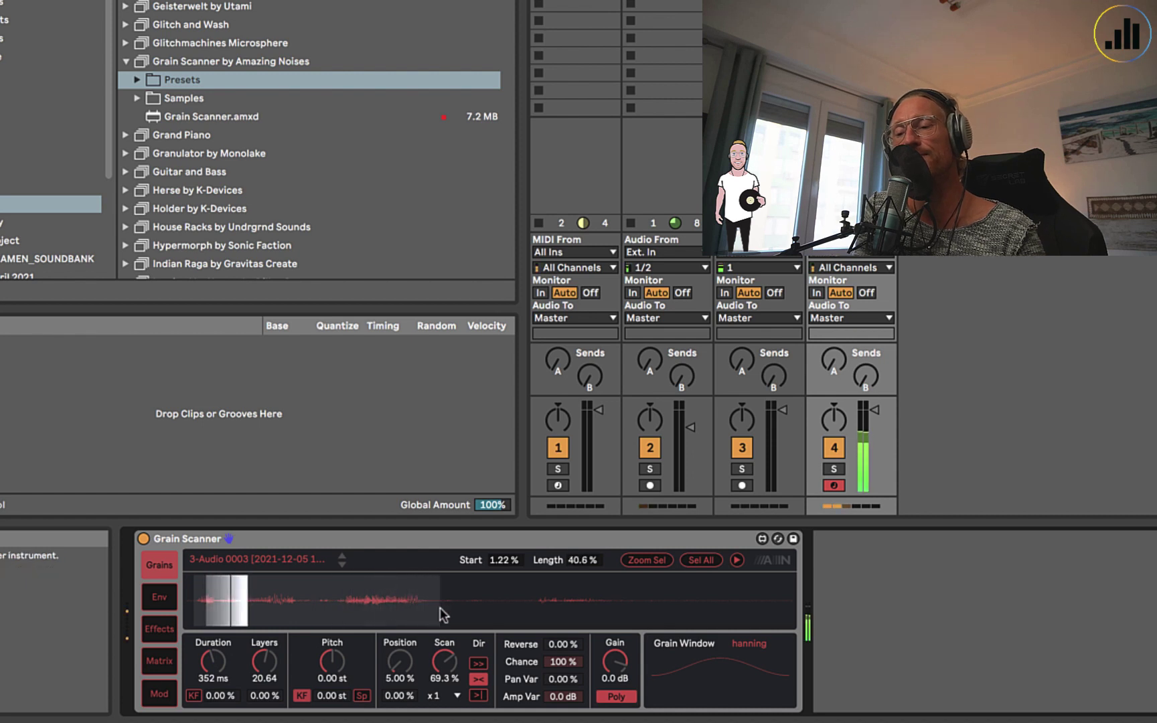
pyautogui.click(316, 599)
pyautogui.moveTo(308, 602); pyautogui.dragTo(195, 604)
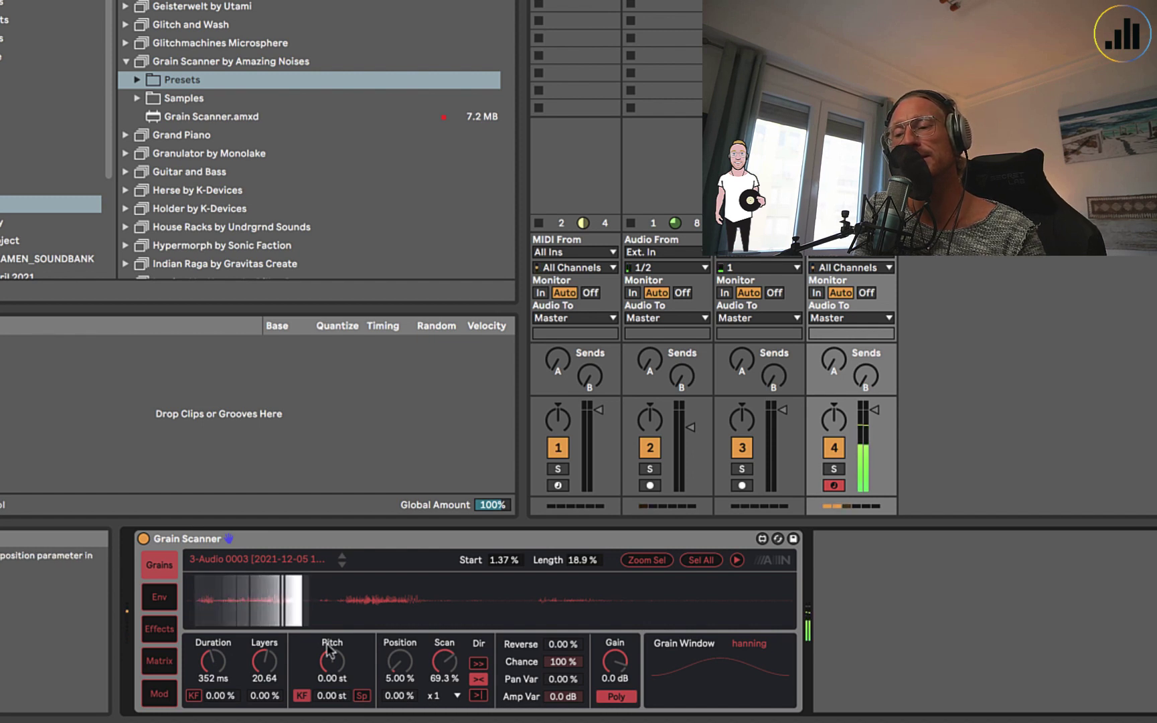
# Set the Scan multiplier to x10 and reduce Layers to 2.95.
pyautogui.click(439, 693)
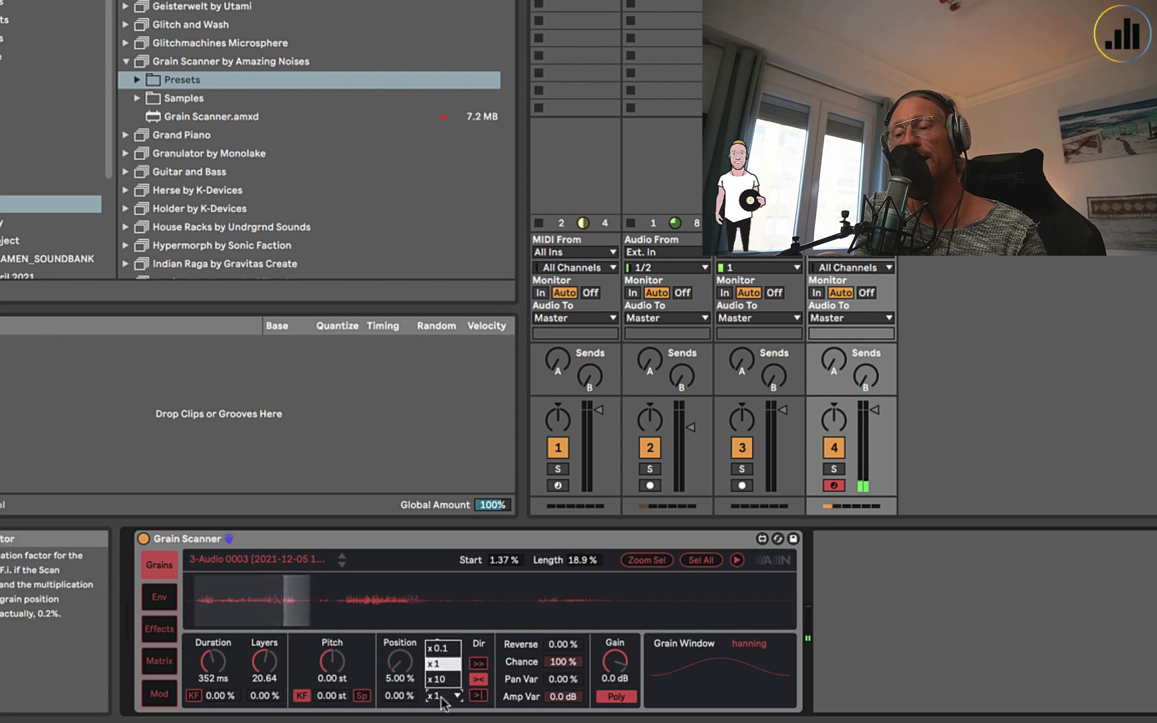
pyautogui.click(436, 678)
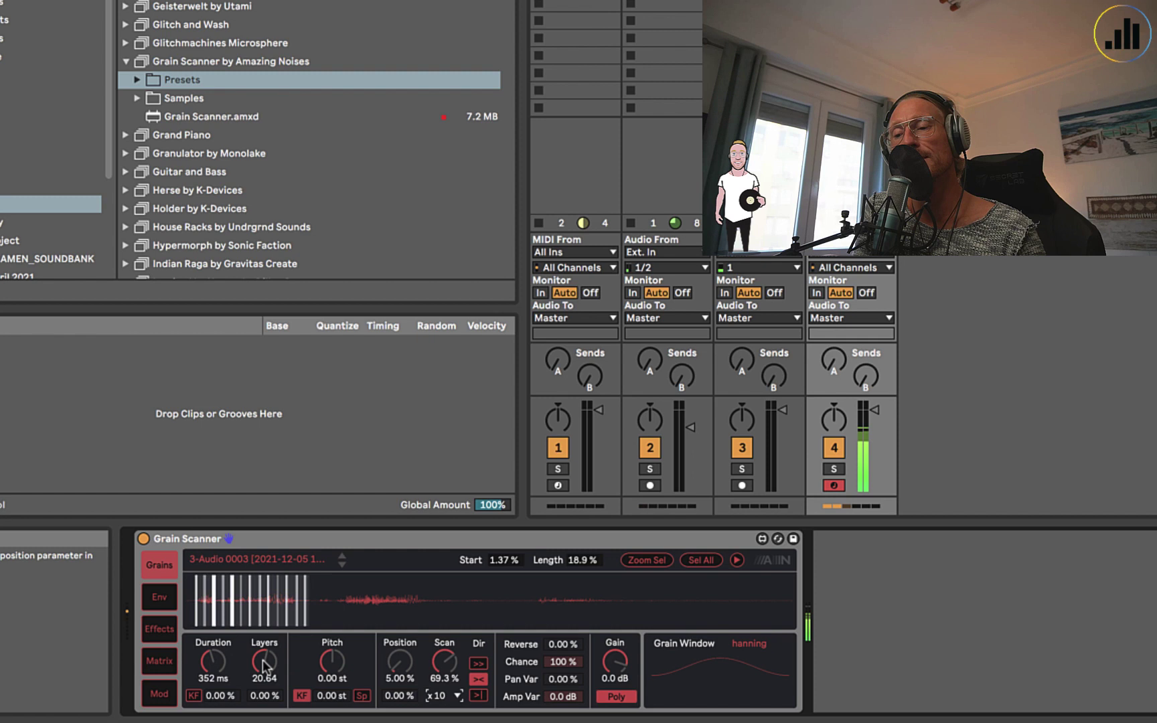
pyautogui.moveTo(262, 660); pyautogui.dragTo(262, 706)
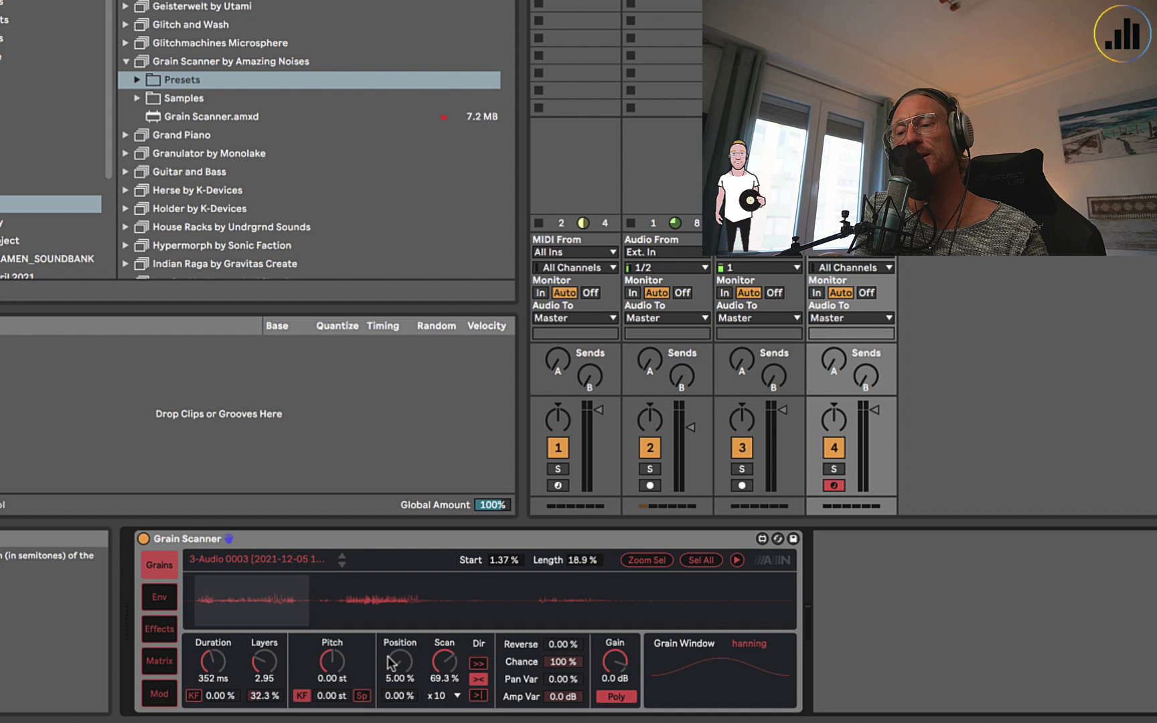
# Reselect the first 19.3% of the waveform as the scan region.
pyautogui.click(222, 600)
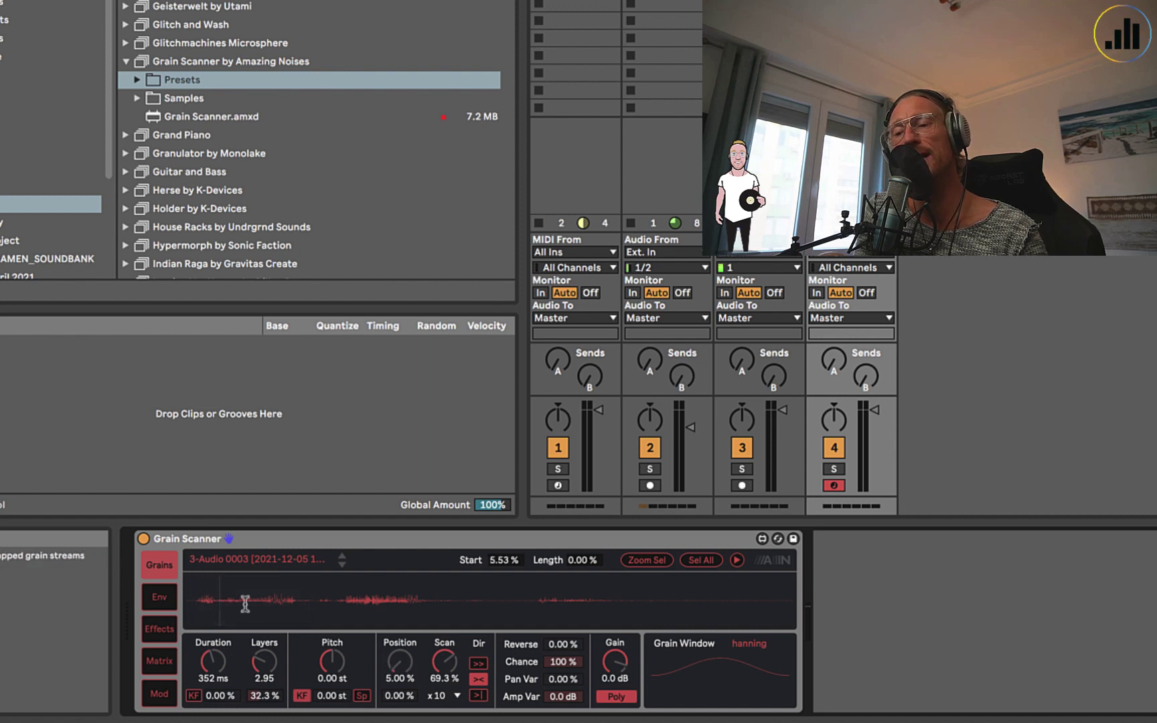
pyautogui.click(293, 611)
pyautogui.moveTo(190, 600); pyautogui.dragTo(306, 607)
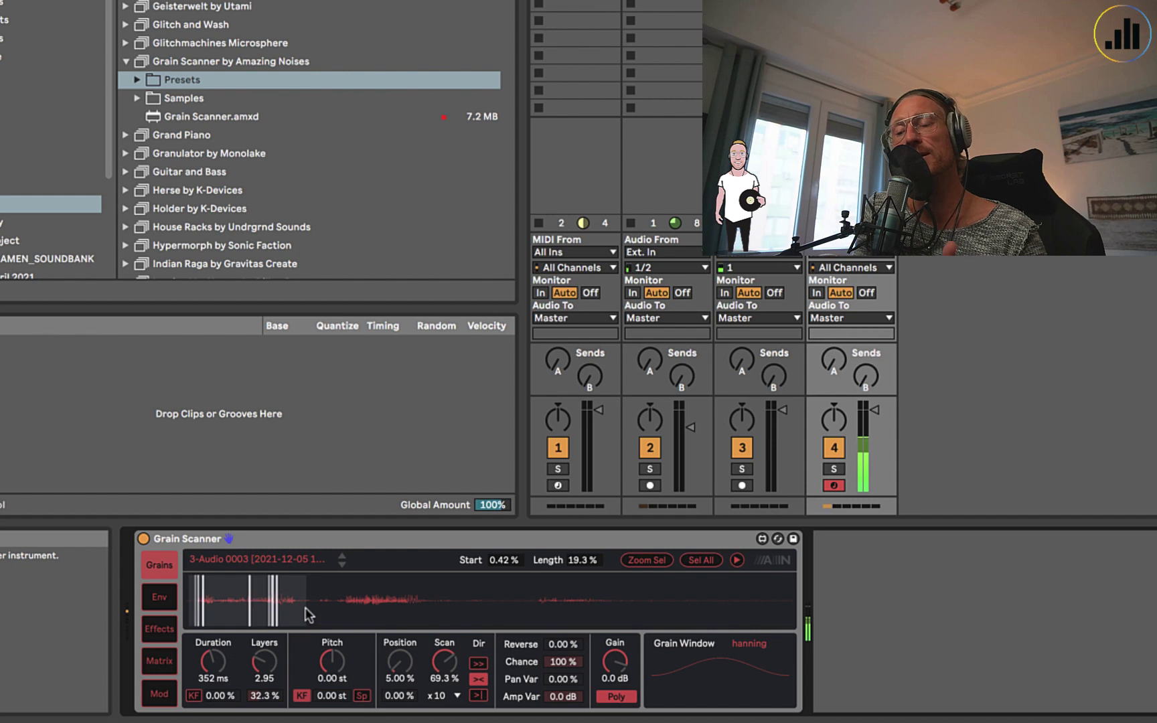
# Adjust the grain Position knob and its secondary value field.
pyautogui.moveTo(400, 661); pyautogui.dragTo(400, 626)
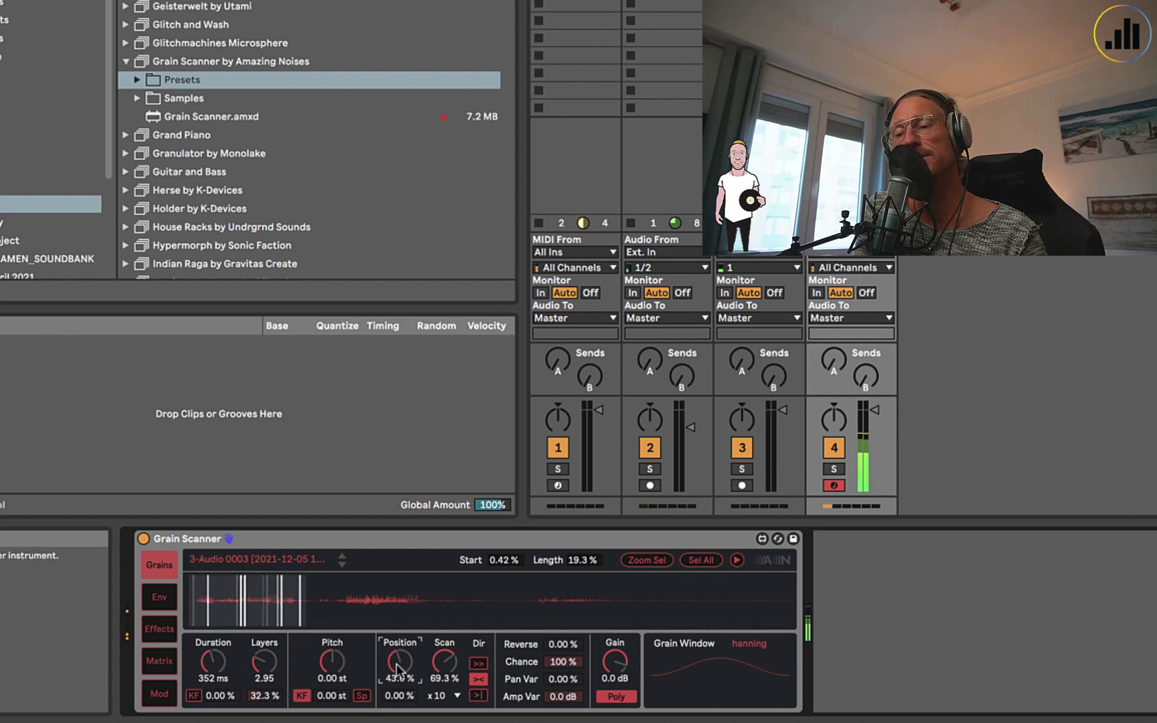
pyautogui.moveTo(399, 669); pyautogui.dragTo(400, 646)
pyautogui.click(400, 695)
pyautogui.moveTo(399, 696); pyautogui.dragTo(400, 669)
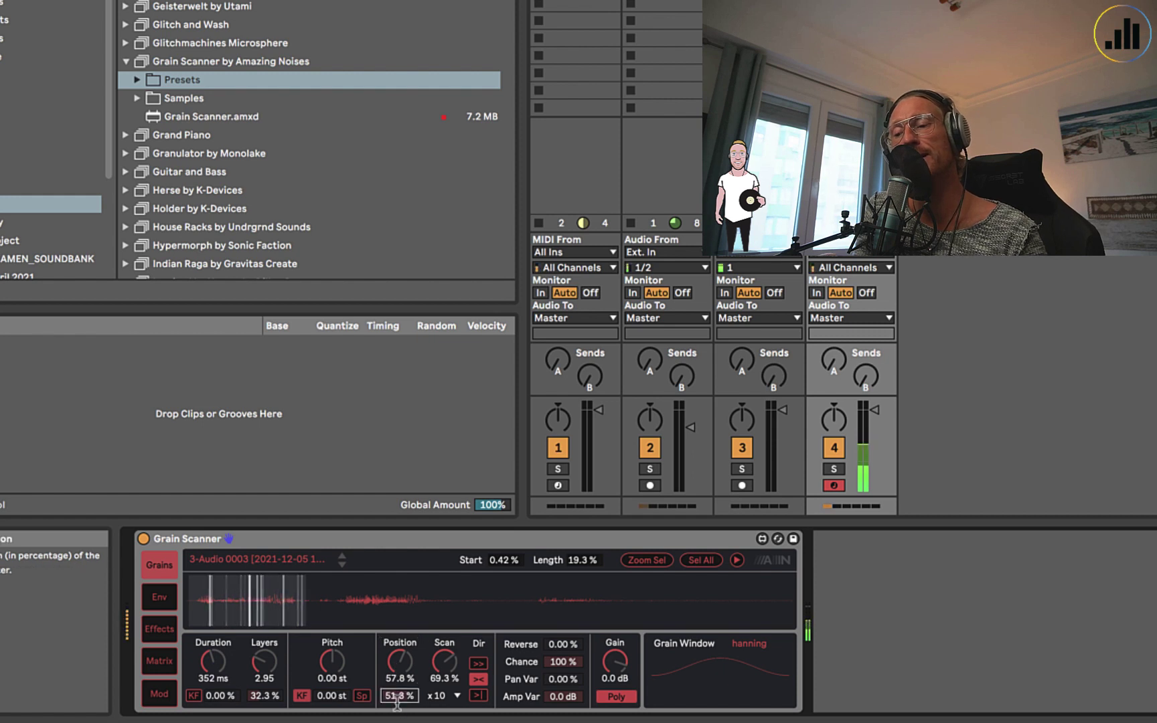
pyautogui.click(397, 662)
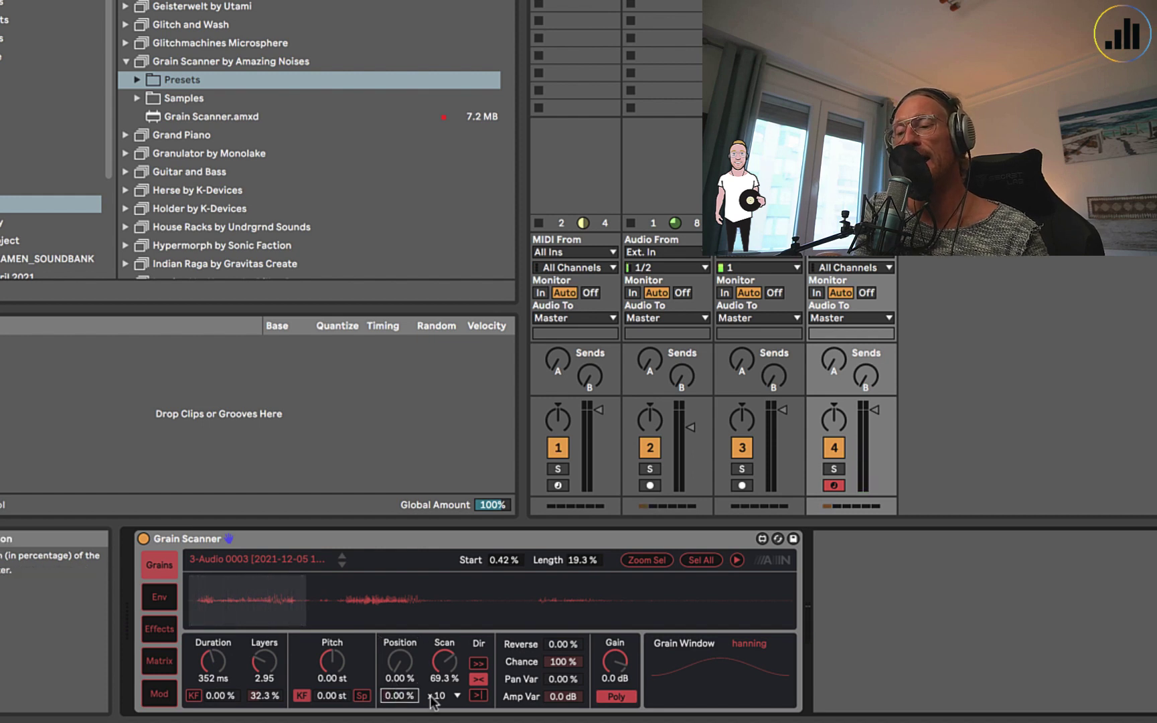
# Set the scan direction to forward and the Scan multiplier to x1.
pyautogui.click(477, 663)
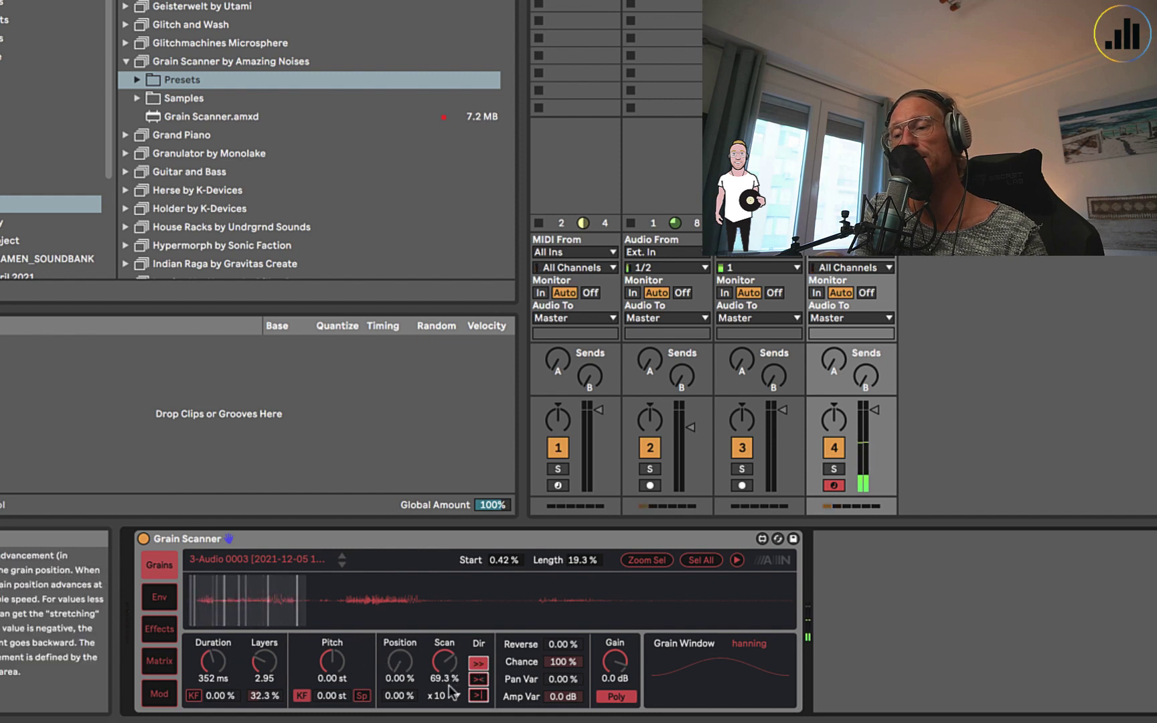
pyautogui.click(450, 695)
pyautogui.click(443, 676)
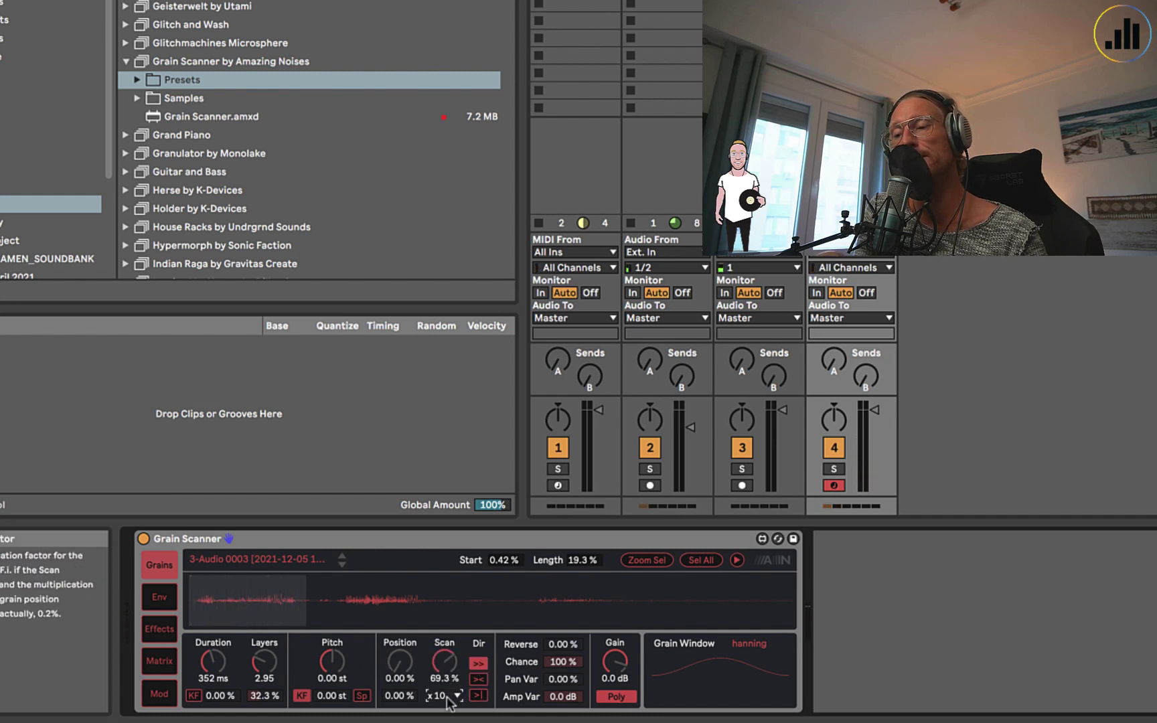
pyautogui.click(447, 696)
pyautogui.click(444, 665)
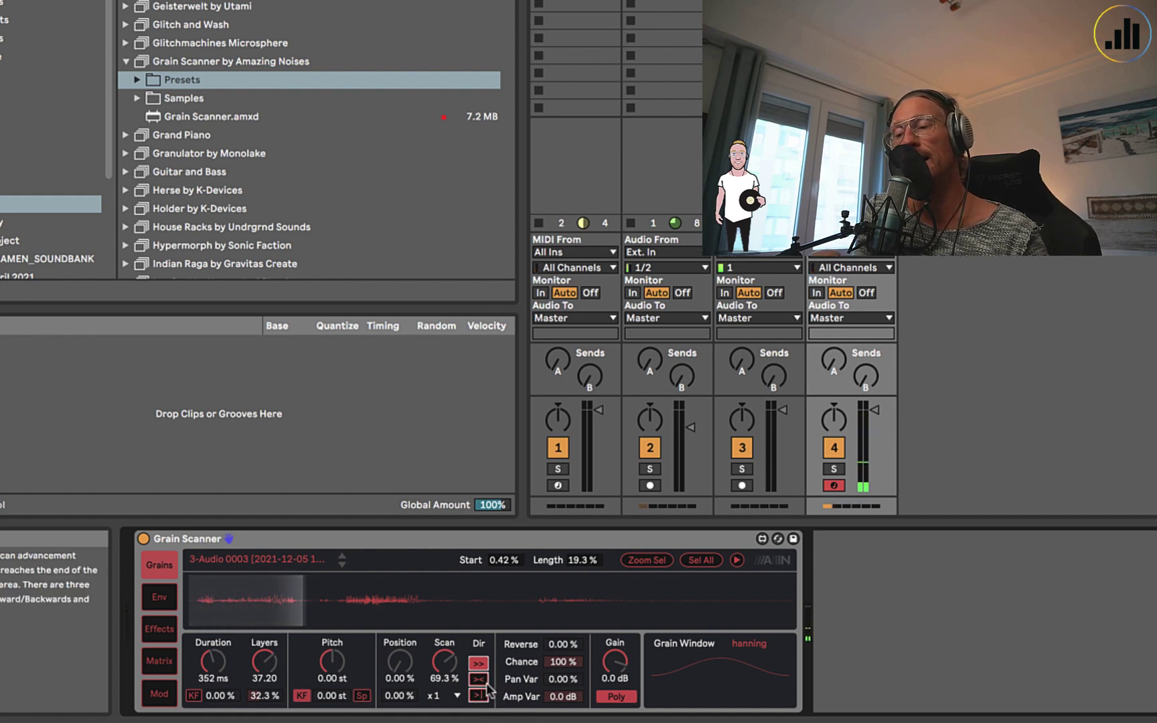
# Raise Reverse to 63.0%, Pan Var to 60.6% and Chance to 41.7%.
pyautogui.moveTo(562, 644); pyautogui.dragTo(563, 589)
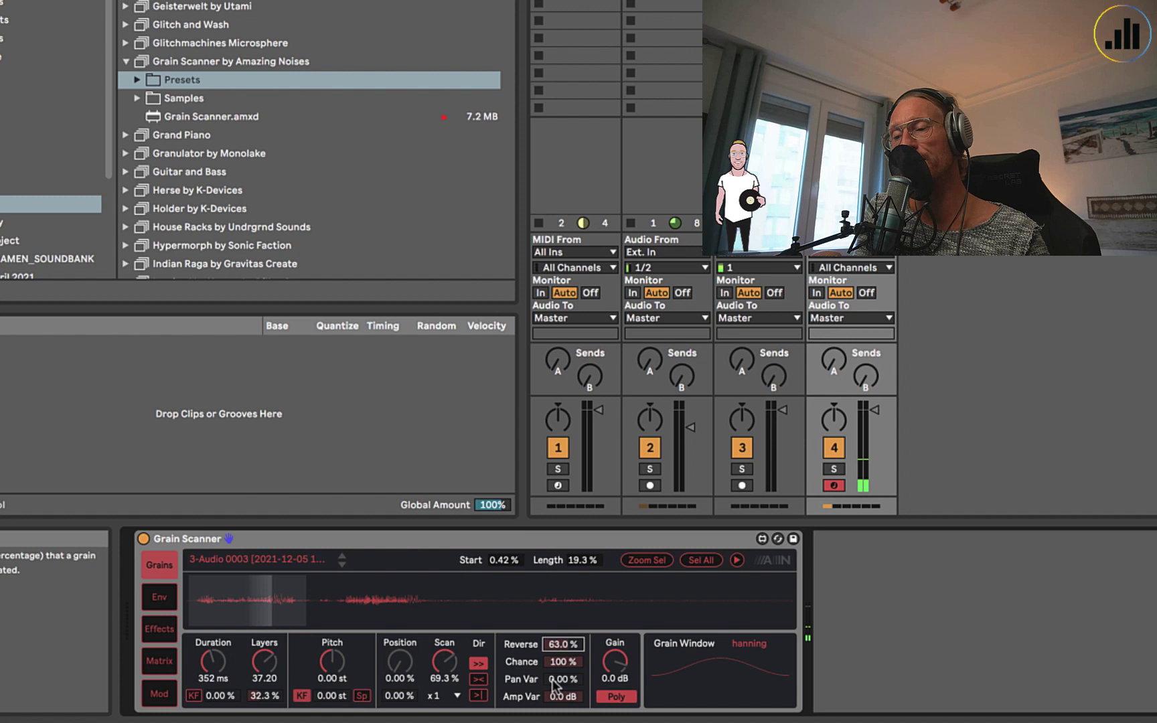
pyautogui.moveTo(551, 679); pyautogui.dragTo(555, 639)
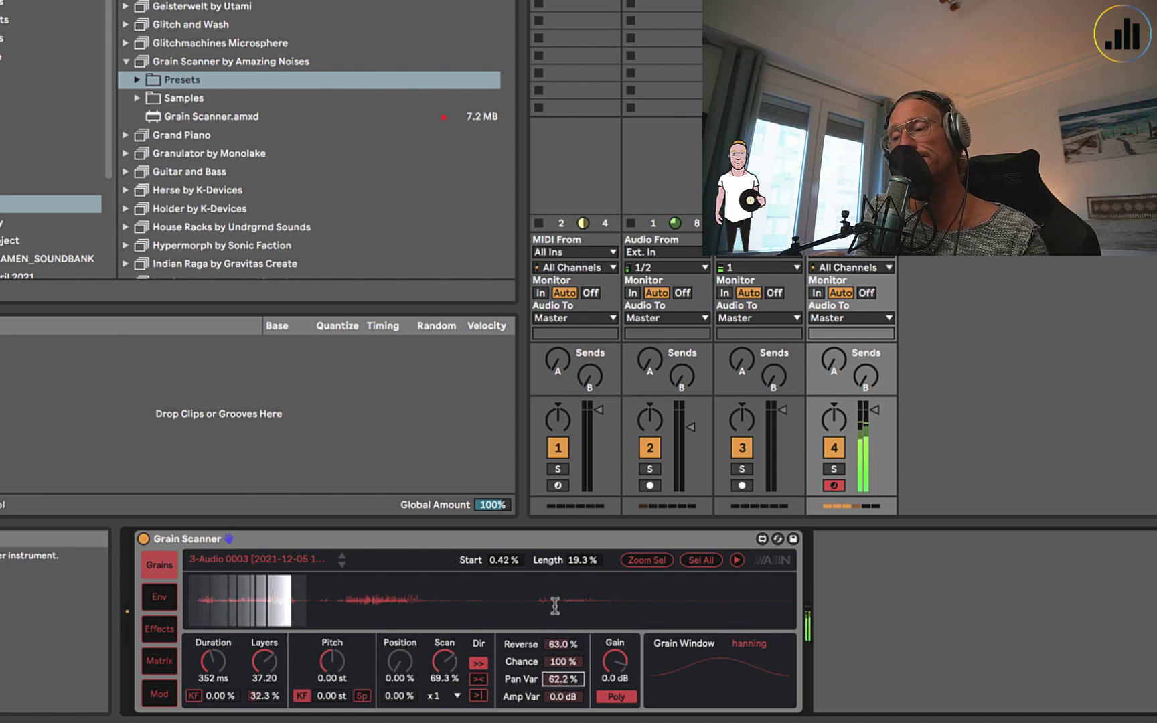
pyautogui.click(559, 662)
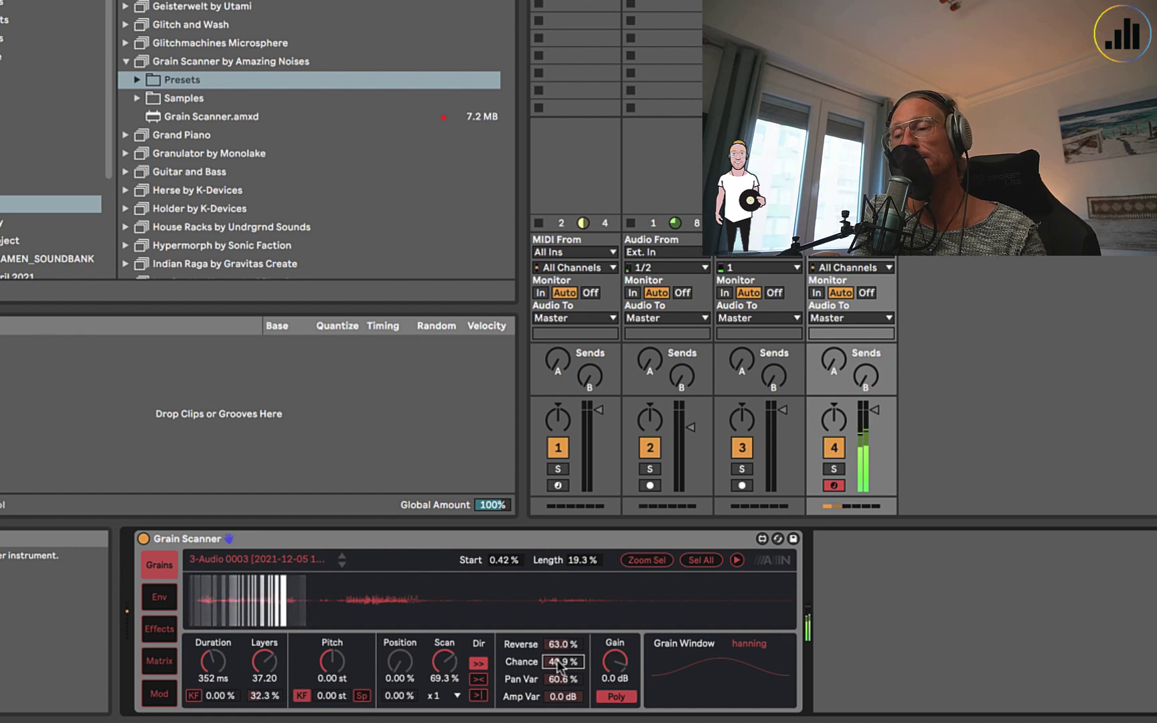
# Retune Layers to 12.27, Duration to 774 ms and Scan to 44.1%.
pyautogui.moveTo(263, 662); pyautogui.dragTo(205, 693)
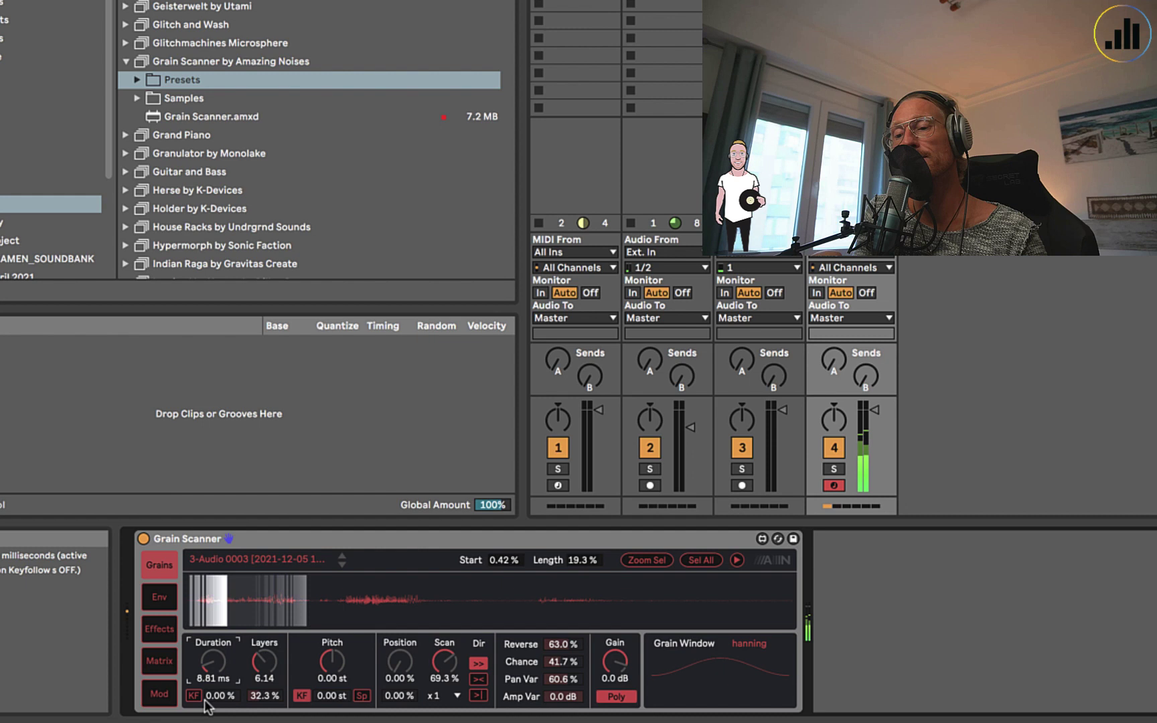
pyautogui.moveTo(263, 664); pyautogui.dragTo(263, 633)
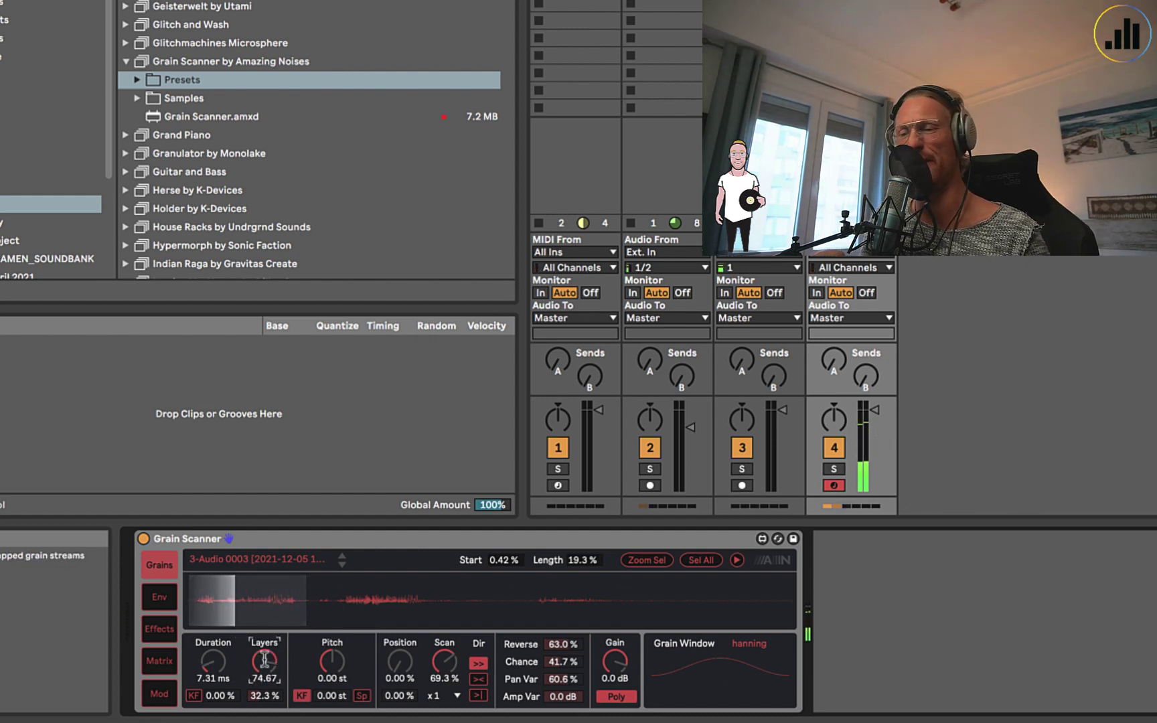
pyautogui.moveTo(263, 664); pyautogui.dragTo(212, 636)
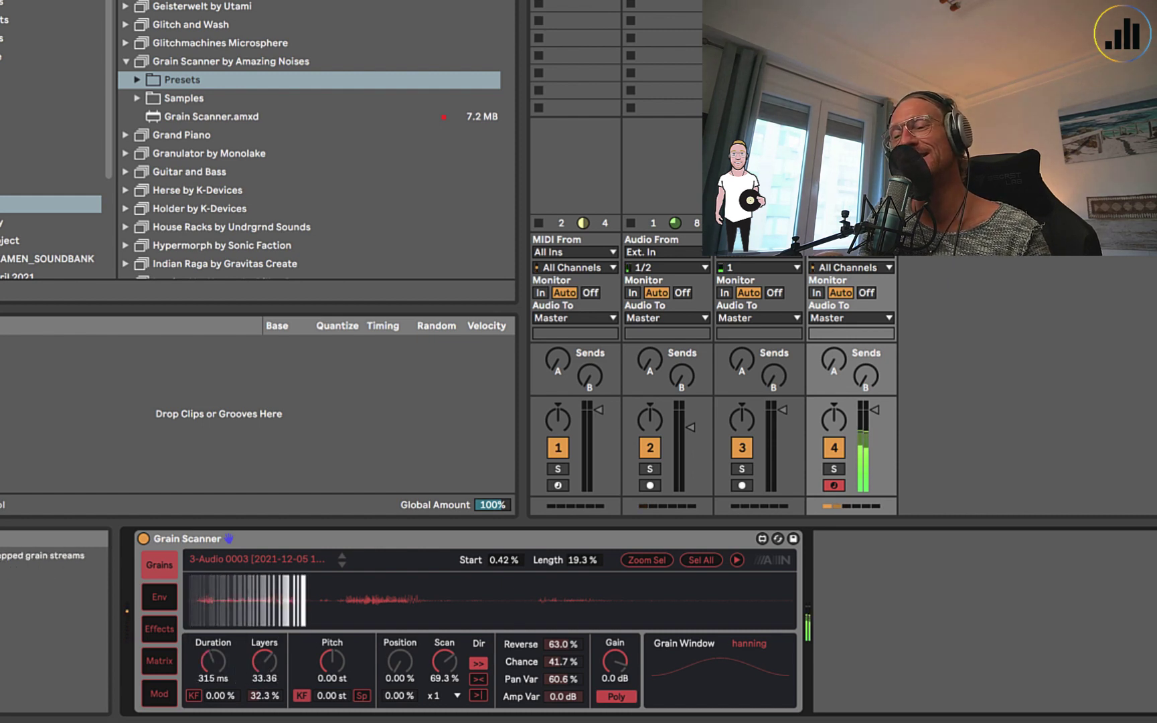
pyautogui.moveTo(225, 660); pyautogui.dragTo(225, 646)
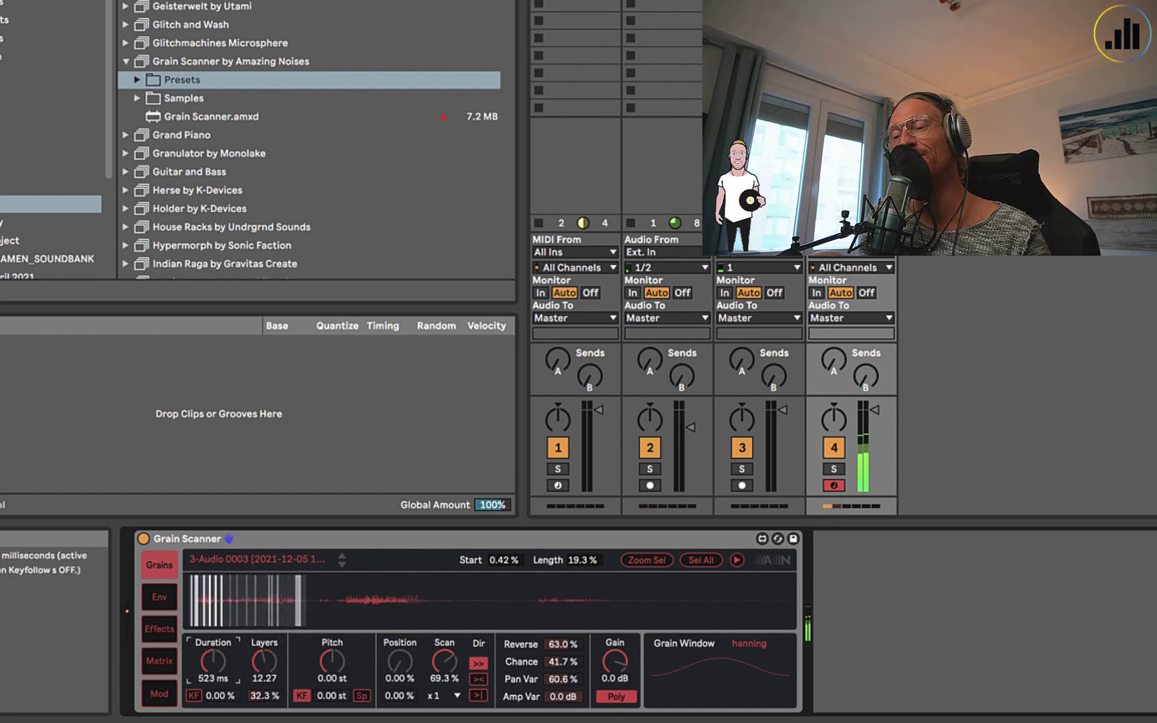
pyautogui.moveTo(444, 662); pyautogui.dragTo(447, 671)
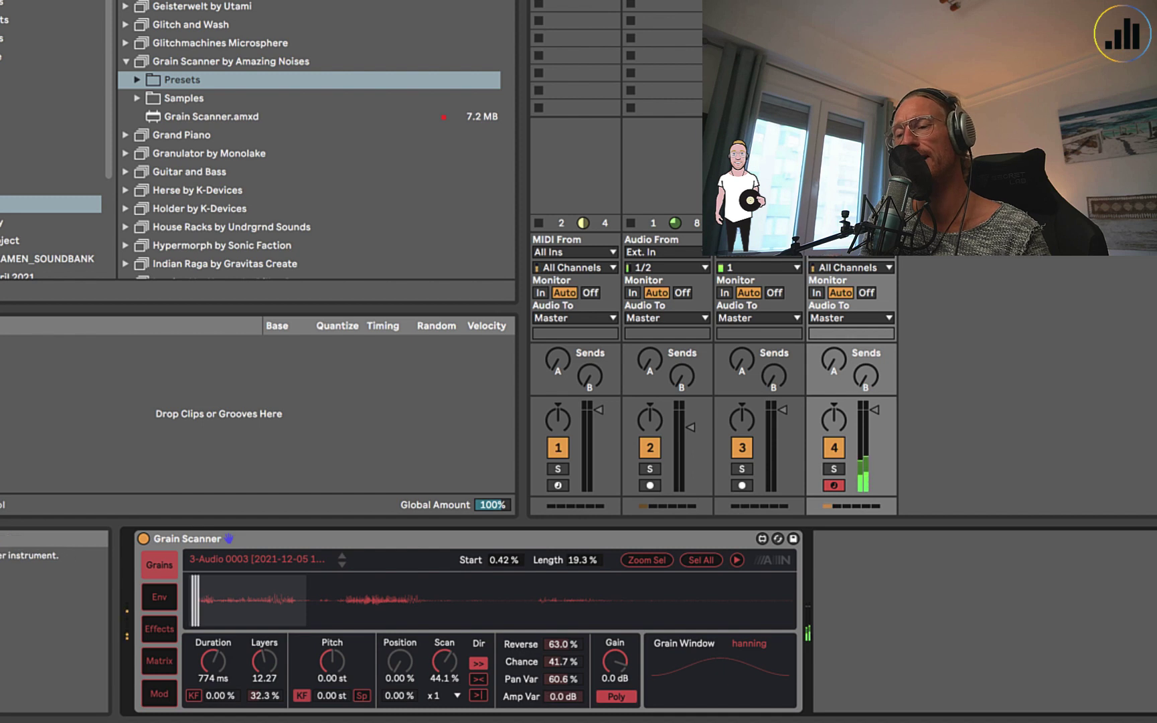
# Switch the grain window to gauss and reset Chance, Reverse and Pan Var.
pyautogui.moveTo(558, 696); pyautogui.dragTo(559, 670)
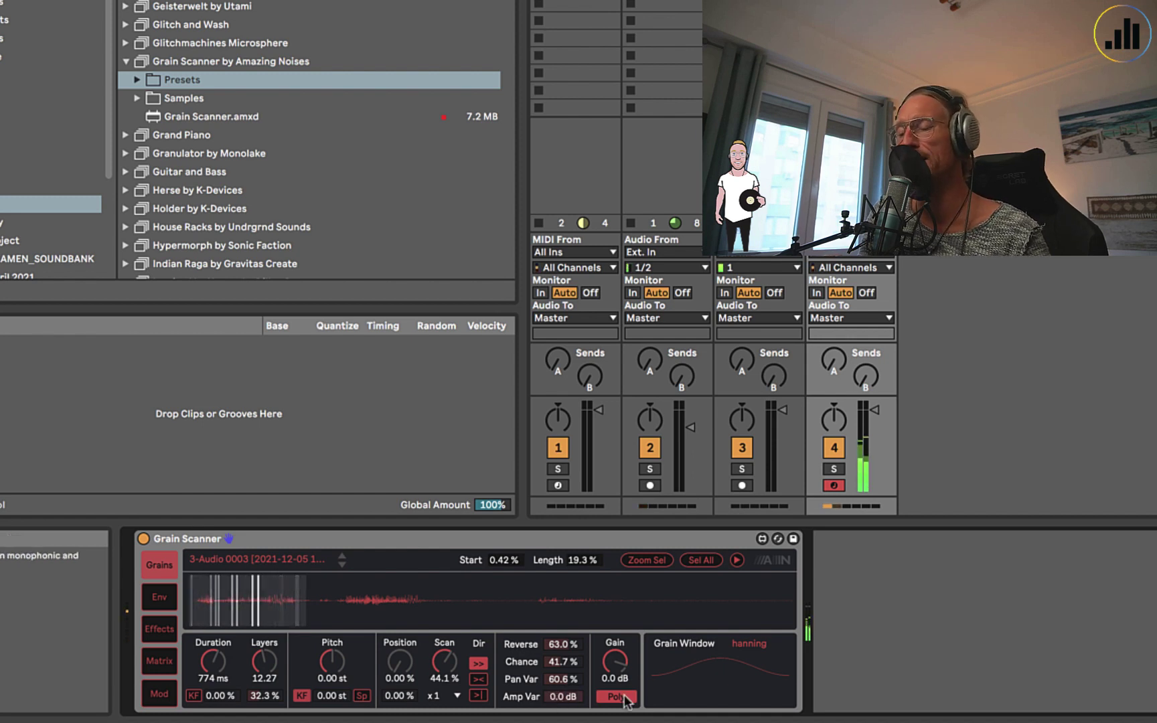
pyautogui.click(747, 643)
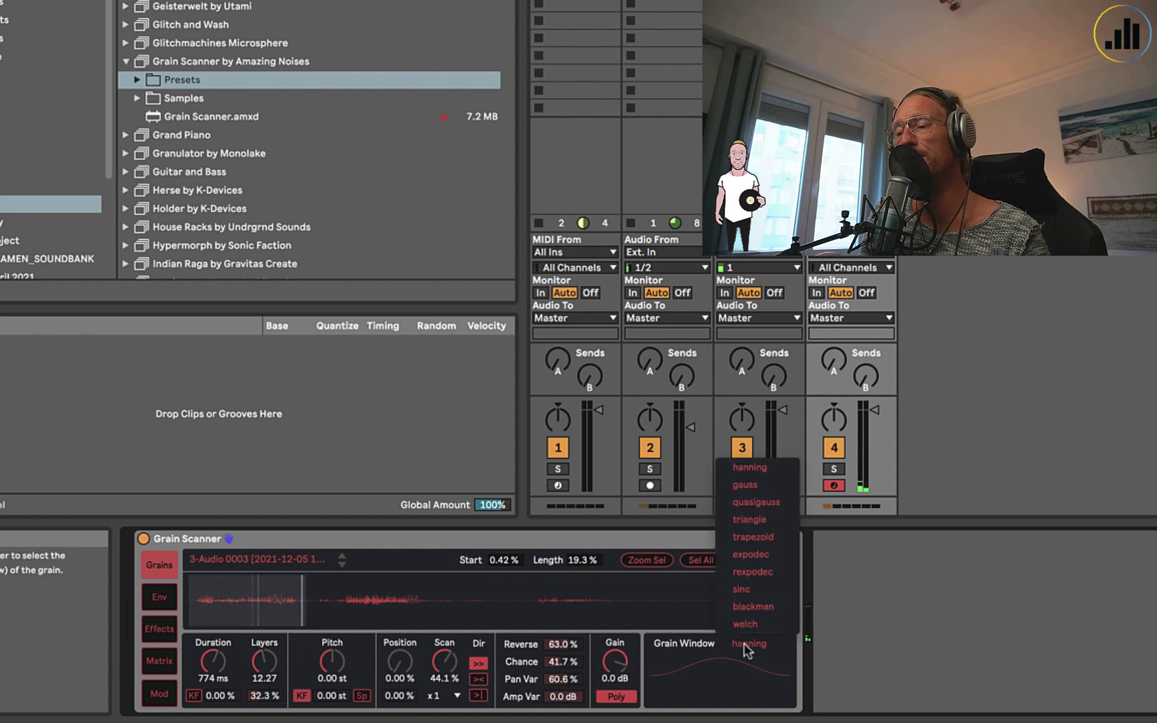
pyautogui.click(748, 485)
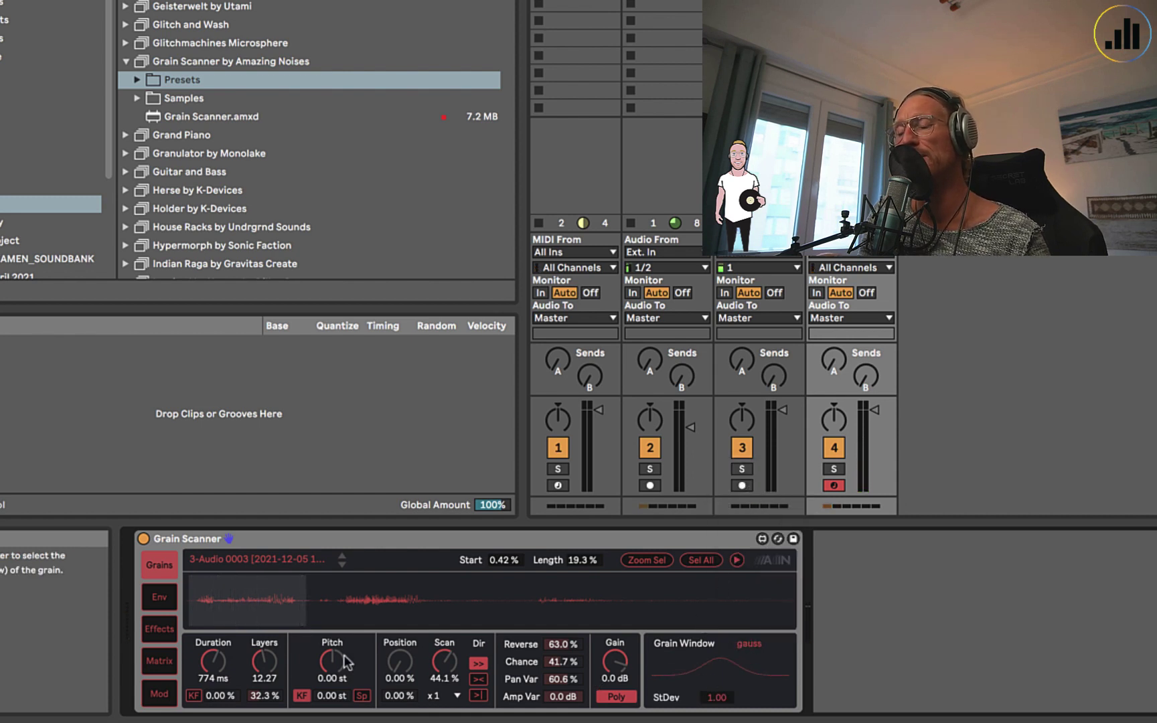
pyautogui.moveTo(269, 665); pyautogui.dragTo(214, 663)
pyautogui.moveTo(570, 664); pyautogui.dragTo(565, 689)
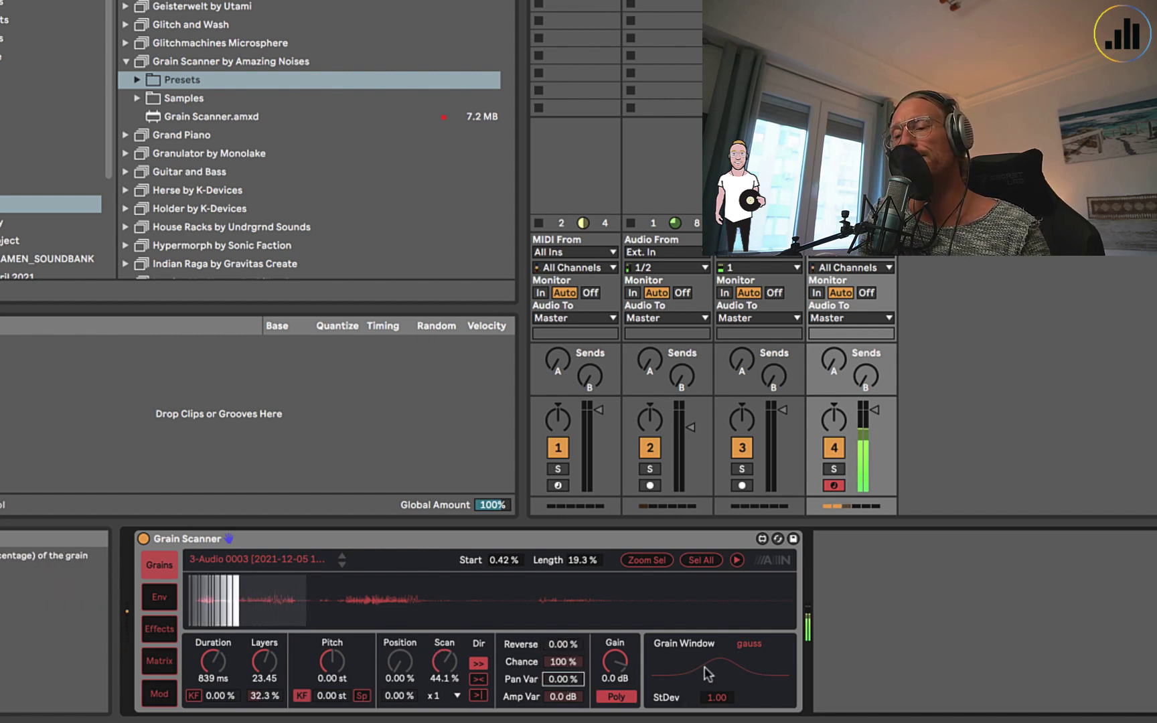
# Set gauss StDev to 1.36 with 8.36 layers, 806 ms duration and 47.2% scan.
pyautogui.click(716, 697)
pyautogui.moveTo(716, 697)
pyautogui.mouseDown()
pyautogui.moveTo(716, 722)
pyautogui.moveTo(716, 710)
pyautogui.mouseUp()
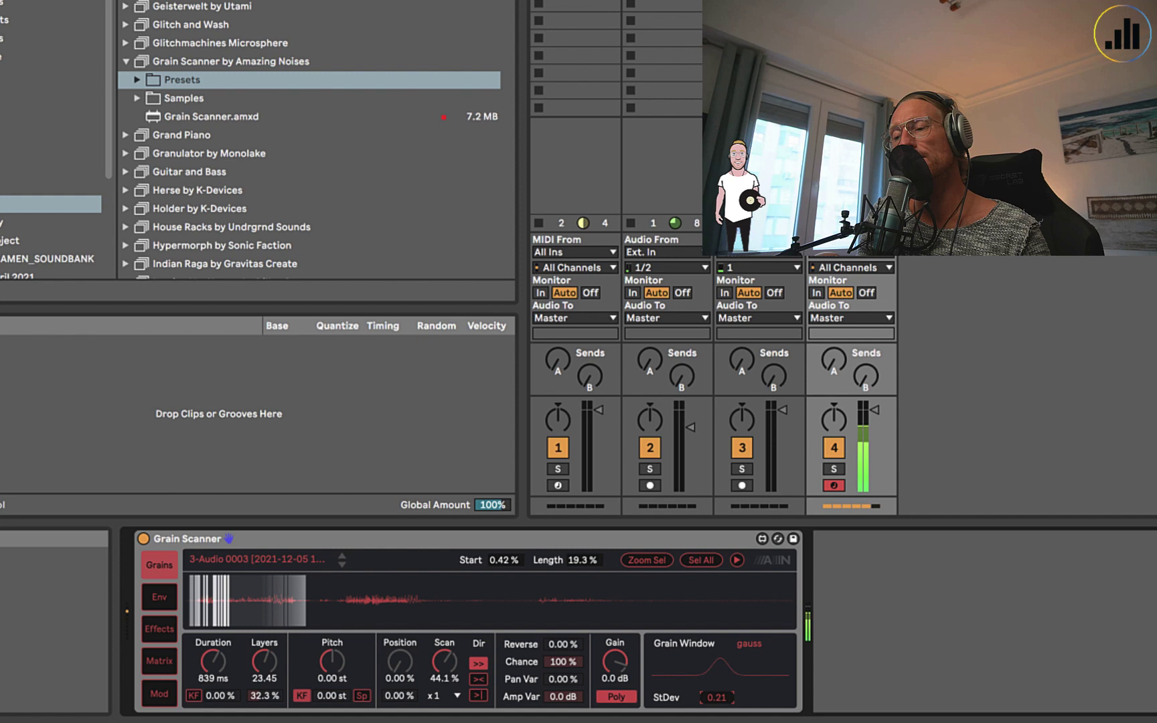
pyautogui.moveTo(714, 697); pyautogui.dragTo(712, 700)
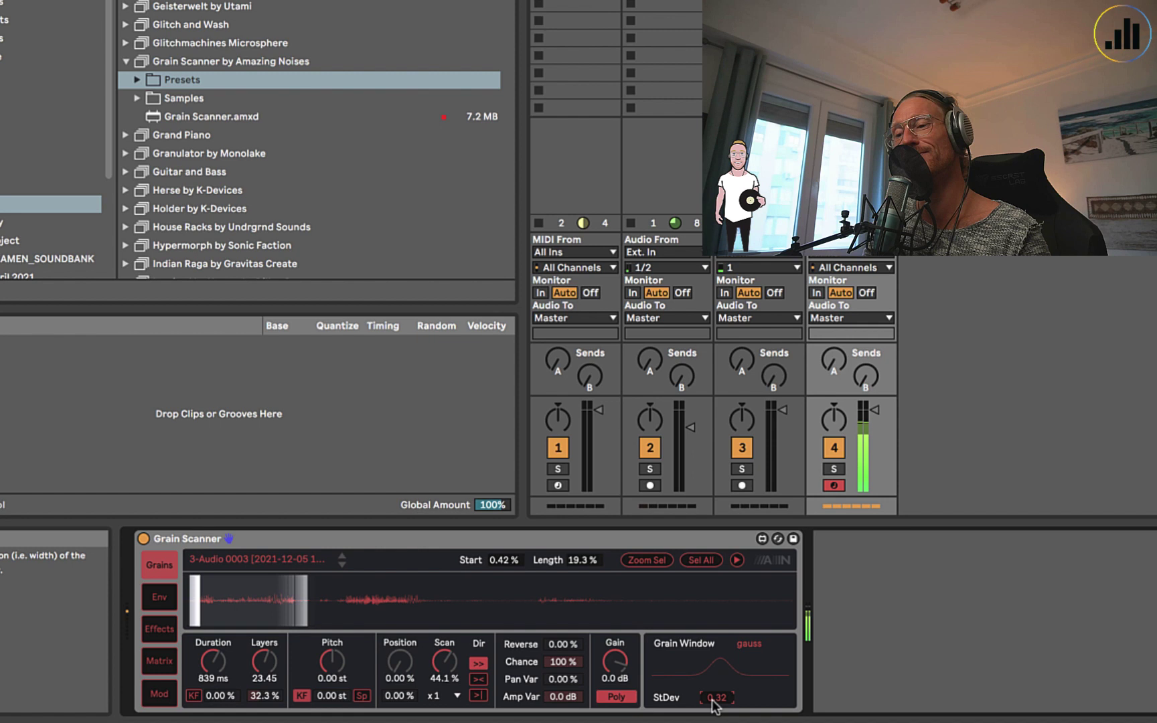
pyautogui.moveTo(265, 662); pyautogui.dragTo(264, 697)
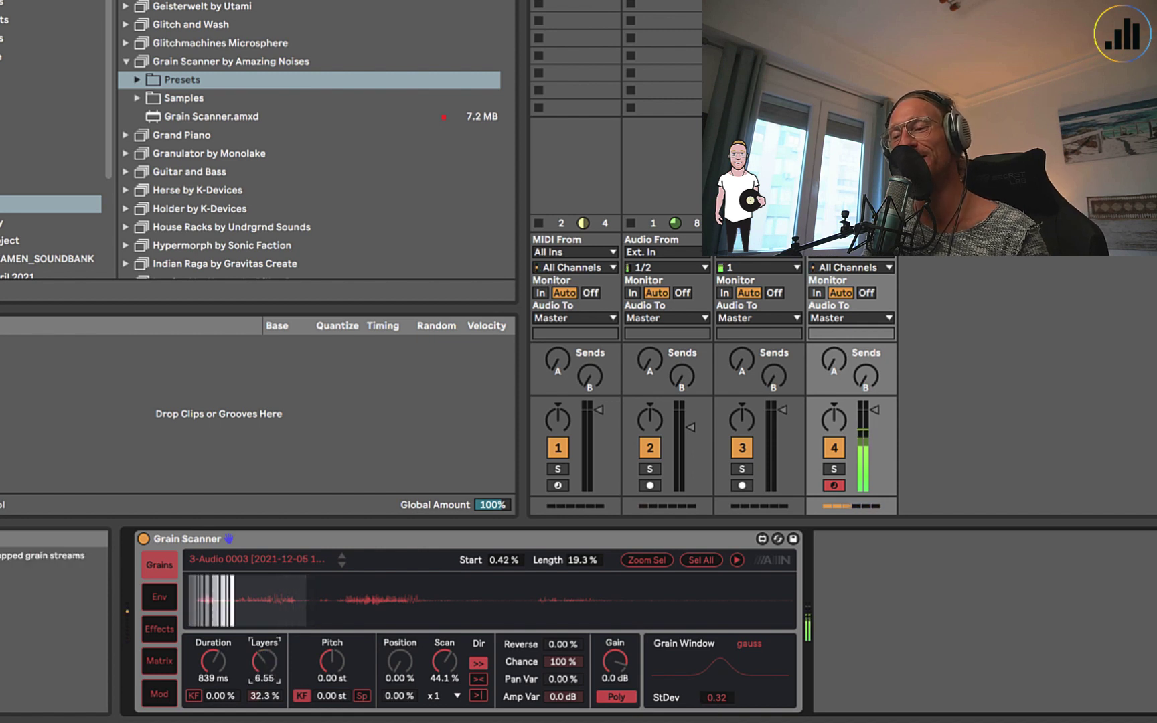
pyautogui.moveTo(213, 661)
pyautogui.mouseDown()
pyautogui.moveTo(213, 703)
pyautogui.moveTo(209, 666)
pyautogui.mouseUp()
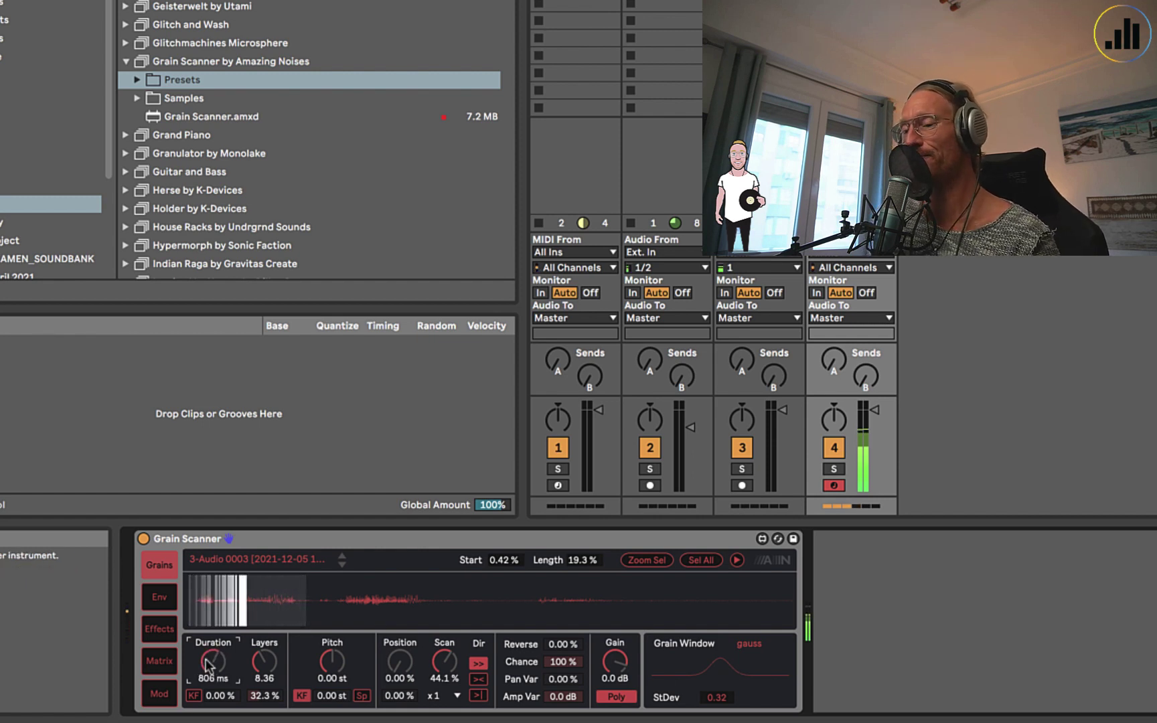
pyautogui.moveTo(444, 661); pyautogui.dragTo(444, 657)
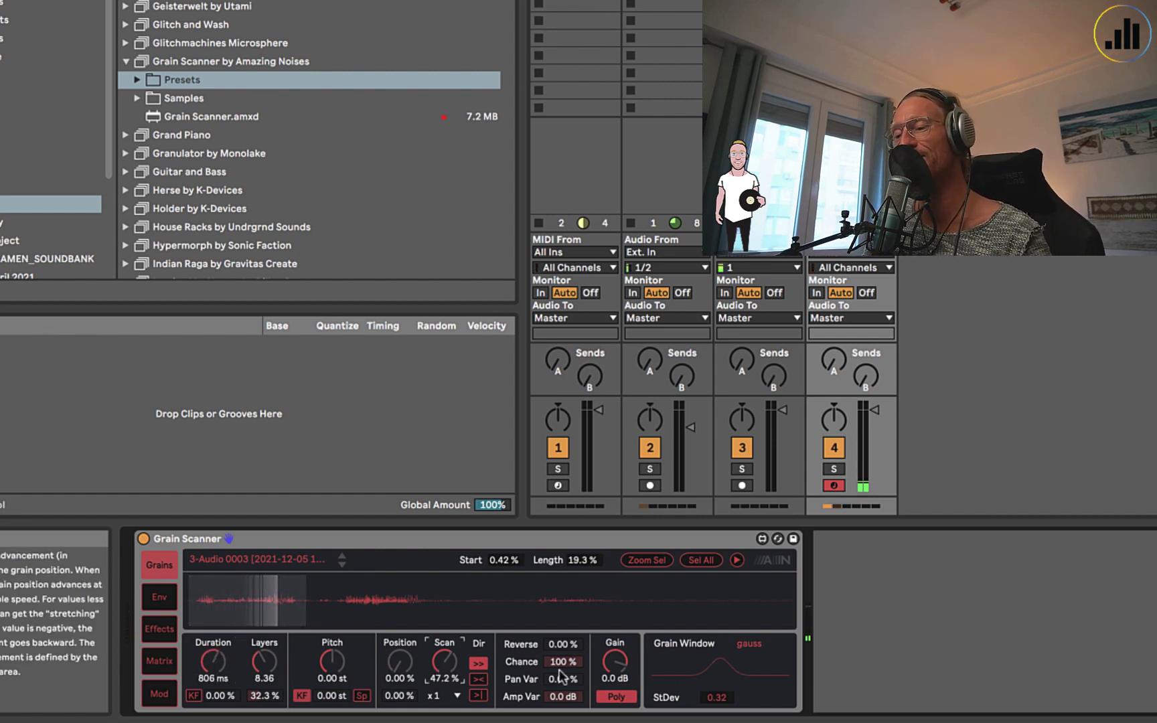
pyautogui.click(716, 697)
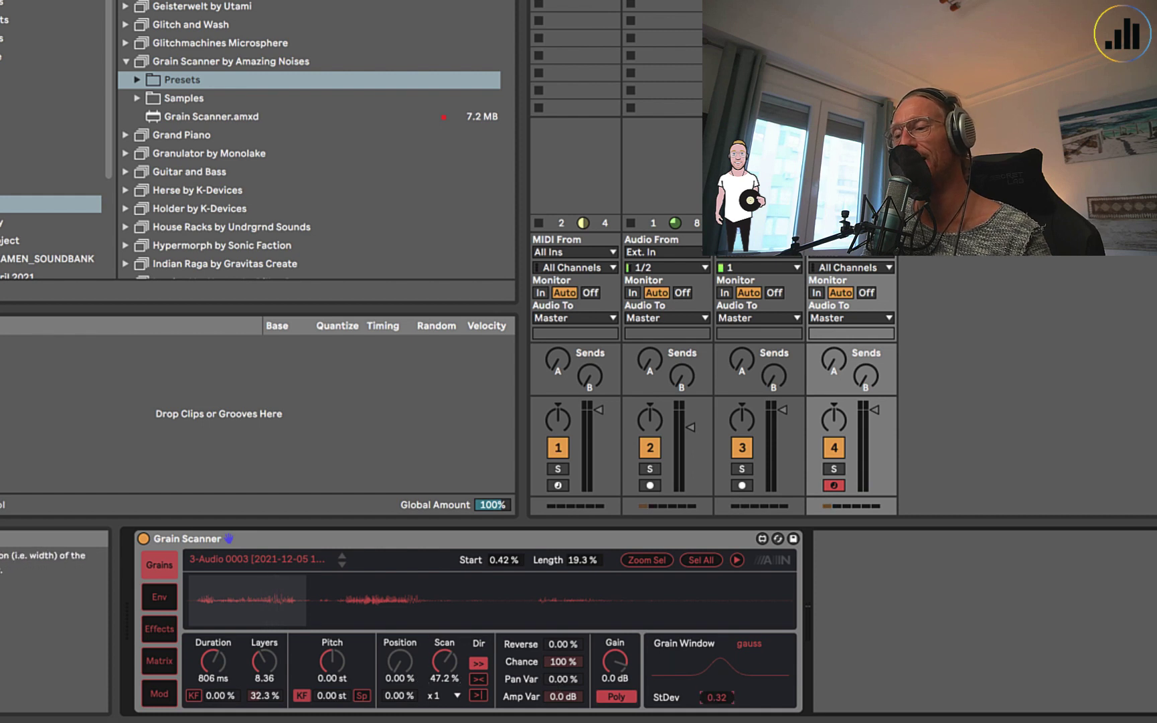
pyautogui.moveTo(716, 697); pyautogui.dragTo(716, 693)
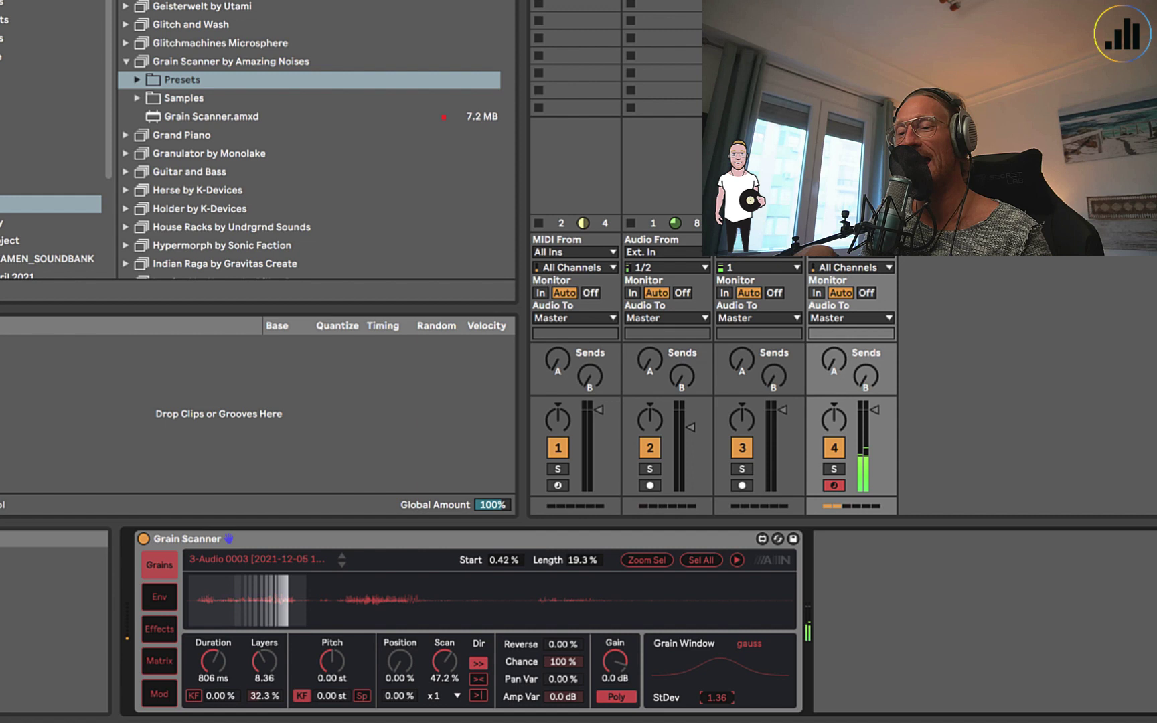
# Adjust Grain Scanner's envelope attack time and set the filter Dry/Wet to 1.00.
pyautogui.click(158, 598)
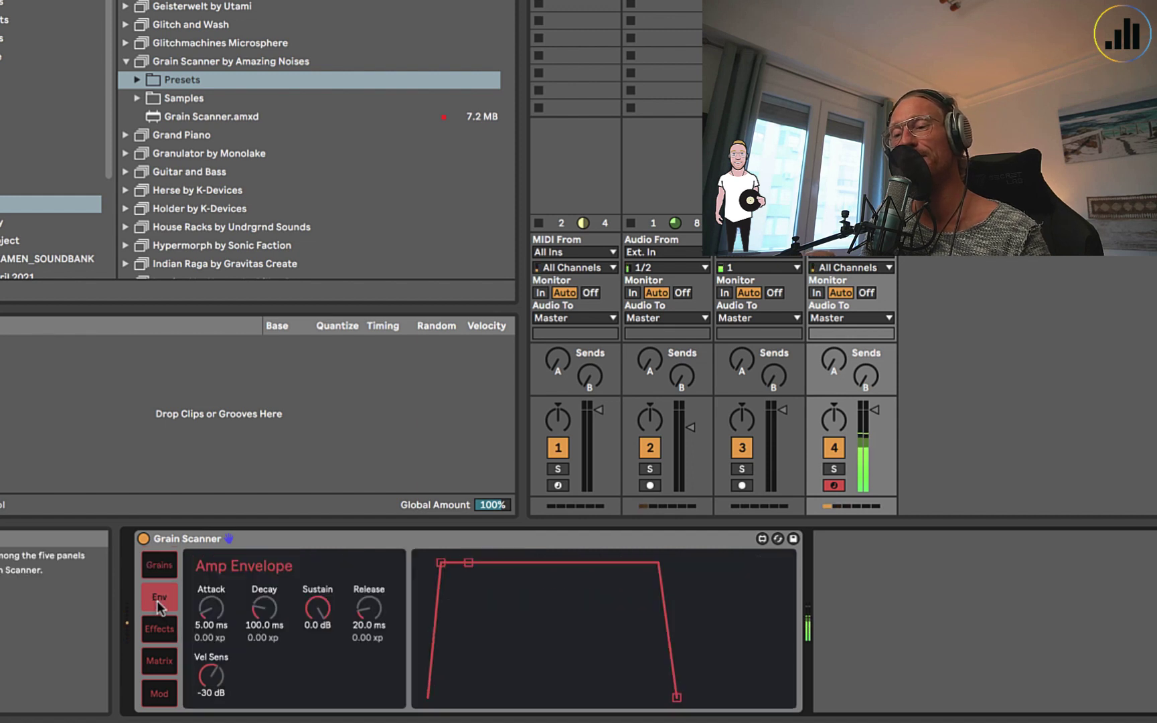
pyautogui.moveTo(212, 604); pyautogui.dragTo(228, 659)
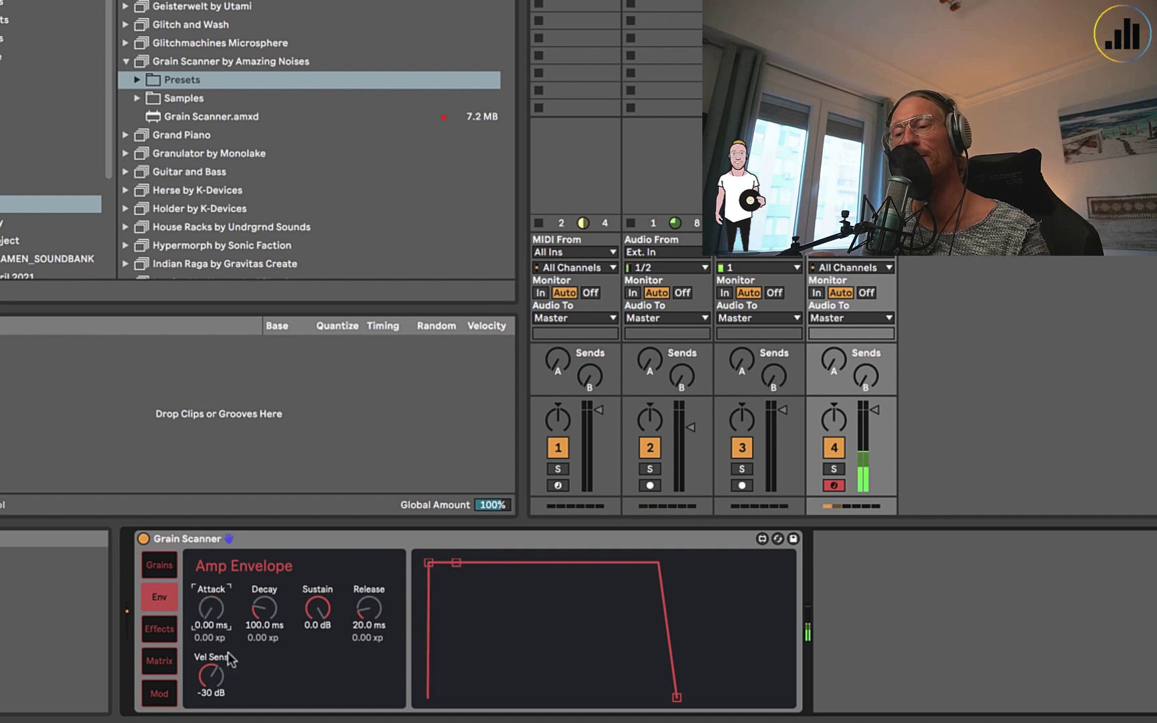
pyautogui.click(170, 633)
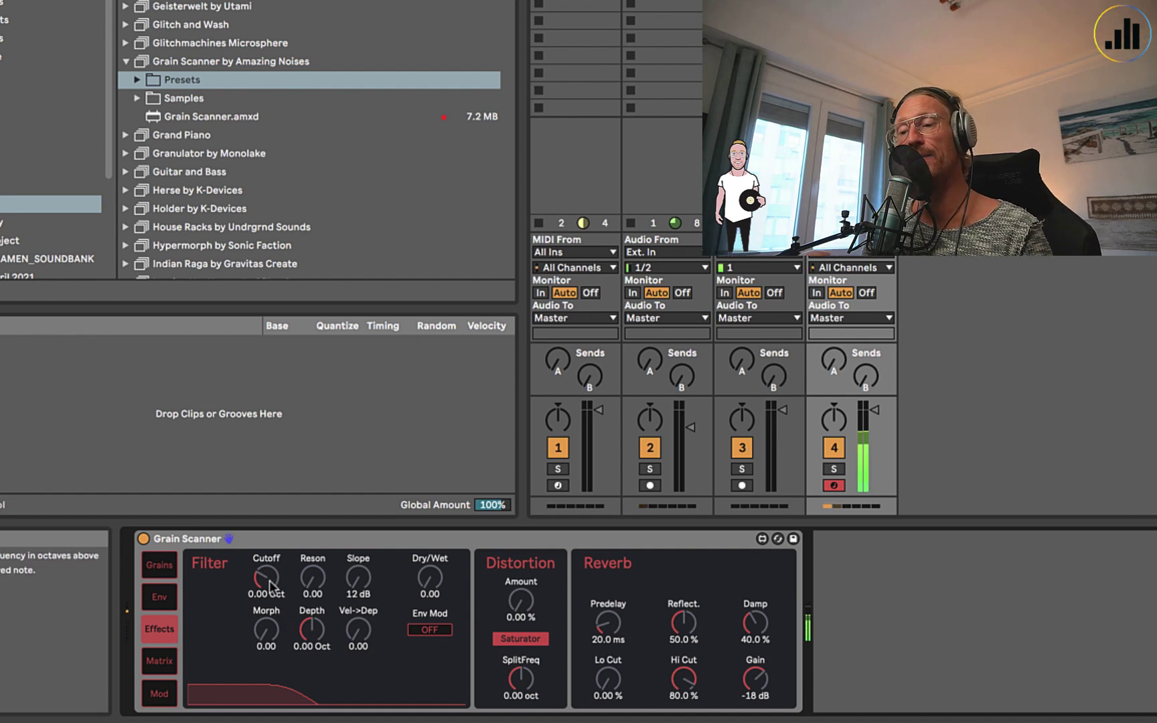
pyautogui.moveTo(430, 578); pyautogui.dragTo(423, 182)
# Set the filter cutoff to 2.67 Oct and resonance to 0.36, leaving Env Mod off.
pyautogui.moveTo(265, 577); pyautogui.dragTo(277, 523)
pyautogui.click(312, 585)
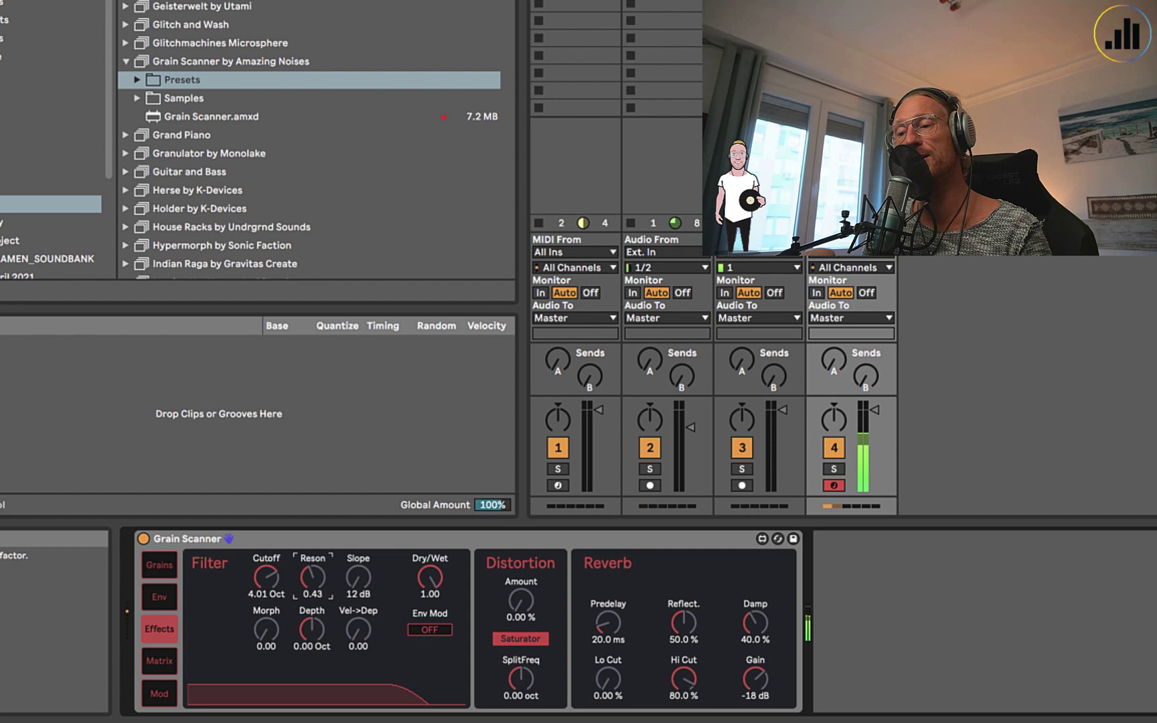
pyautogui.moveTo(274, 587)
pyautogui.mouseDown()
pyautogui.moveTo(275, 638)
pyautogui.moveTo(275, 609)
pyautogui.mouseUp()
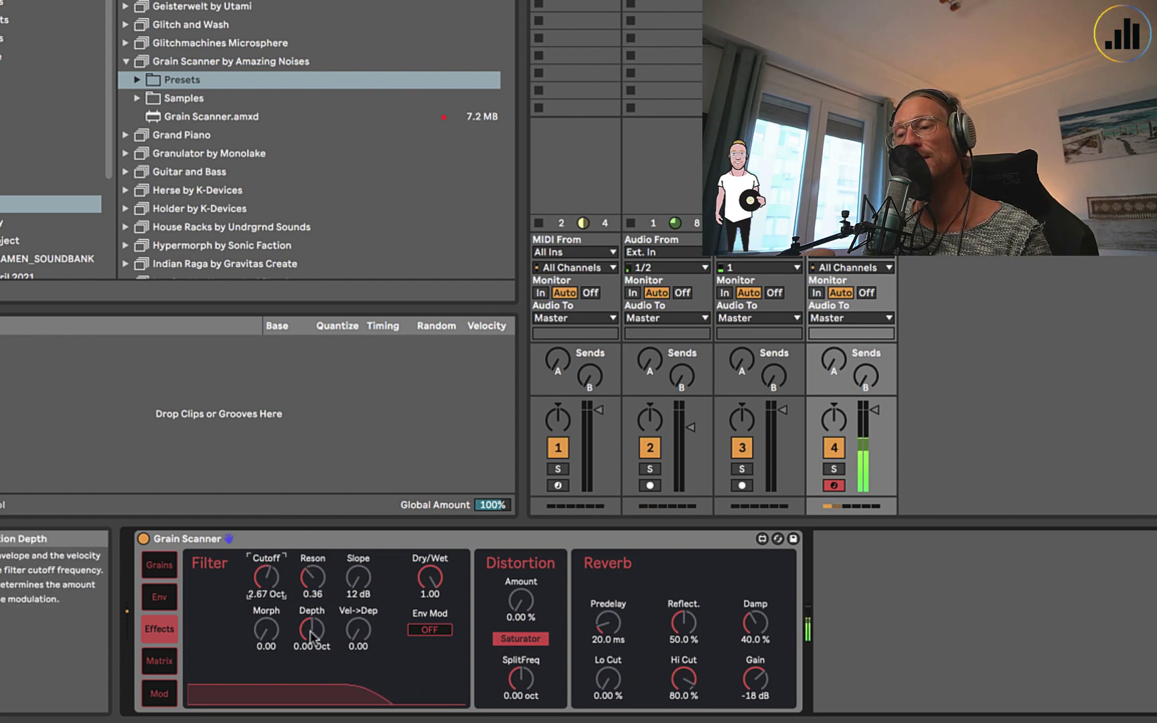
pyautogui.click(430, 630)
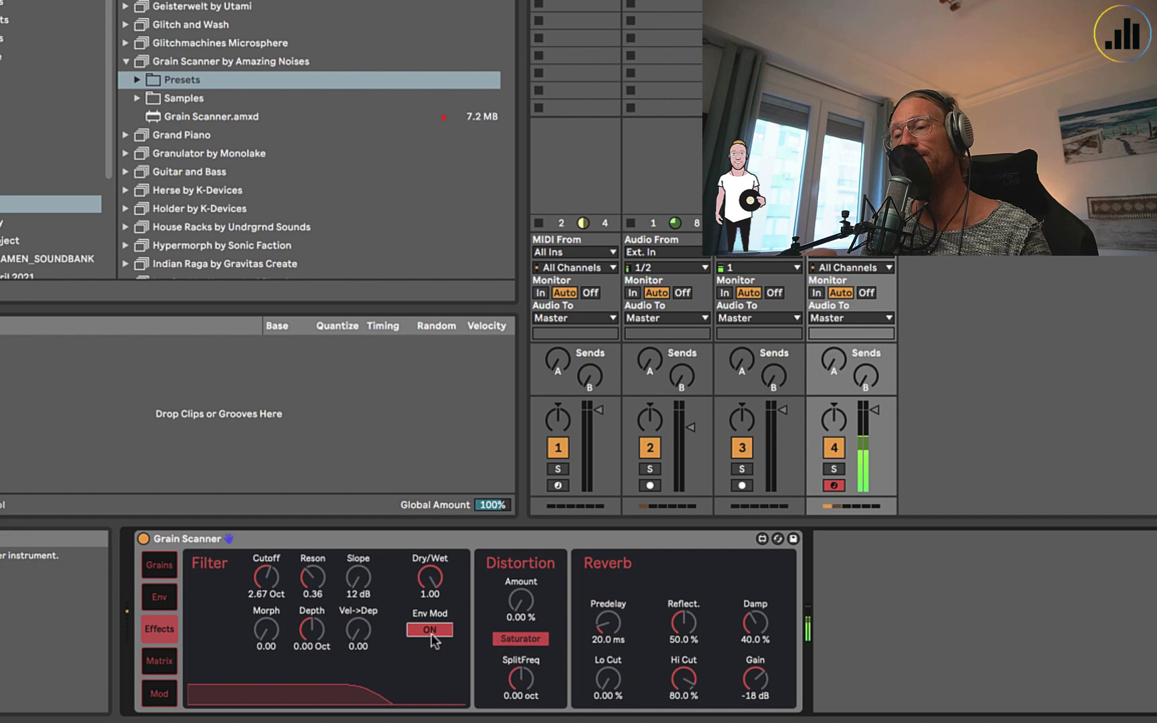
pyautogui.click(431, 634)
pyautogui.moveTo(266, 633)
pyautogui.mouseDown()
pyautogui.moveTo(266, 606)
pyautogui.moveTo(265, 634)
pyautogui.mouseUp()
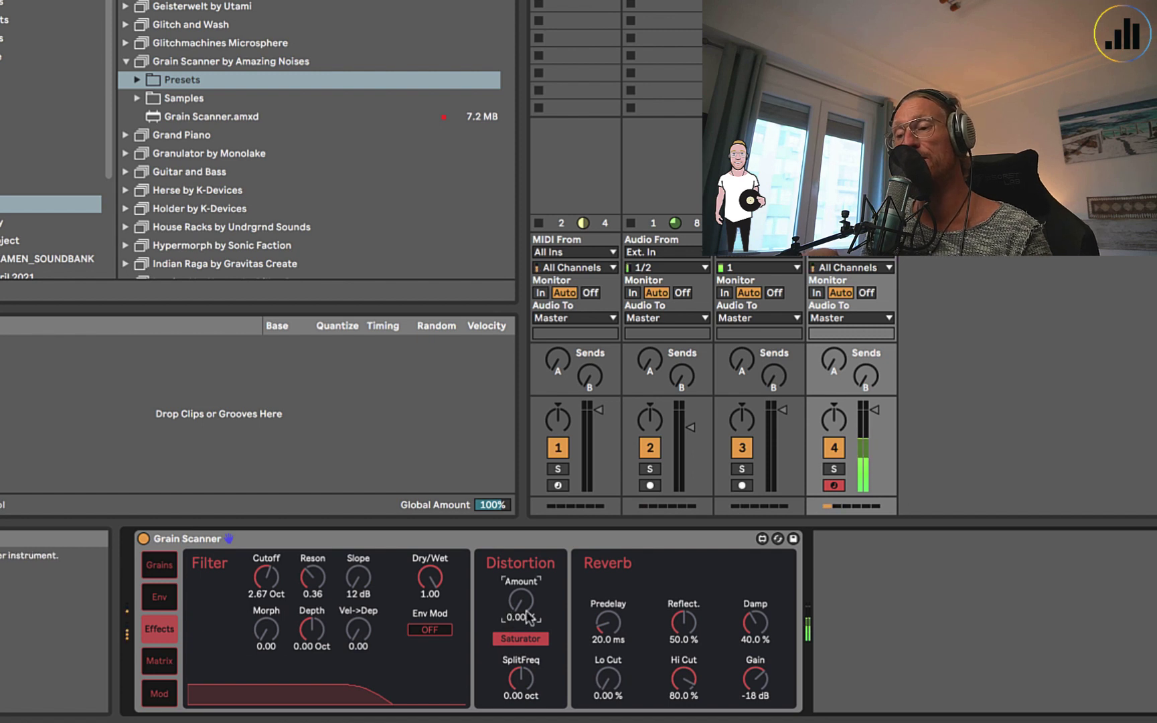
# Add 15.7% Exciter distortion with its split frequency lowered to 0.06 oct.
pyautogui.moveTo(521, 600)
pyautogui.mouseDown()
pyautogui.moveTo(521, 589)
pyautogui.moveTo(523, 618)
pyautogui.mouseUp()
pyautogui.click(521, 638)
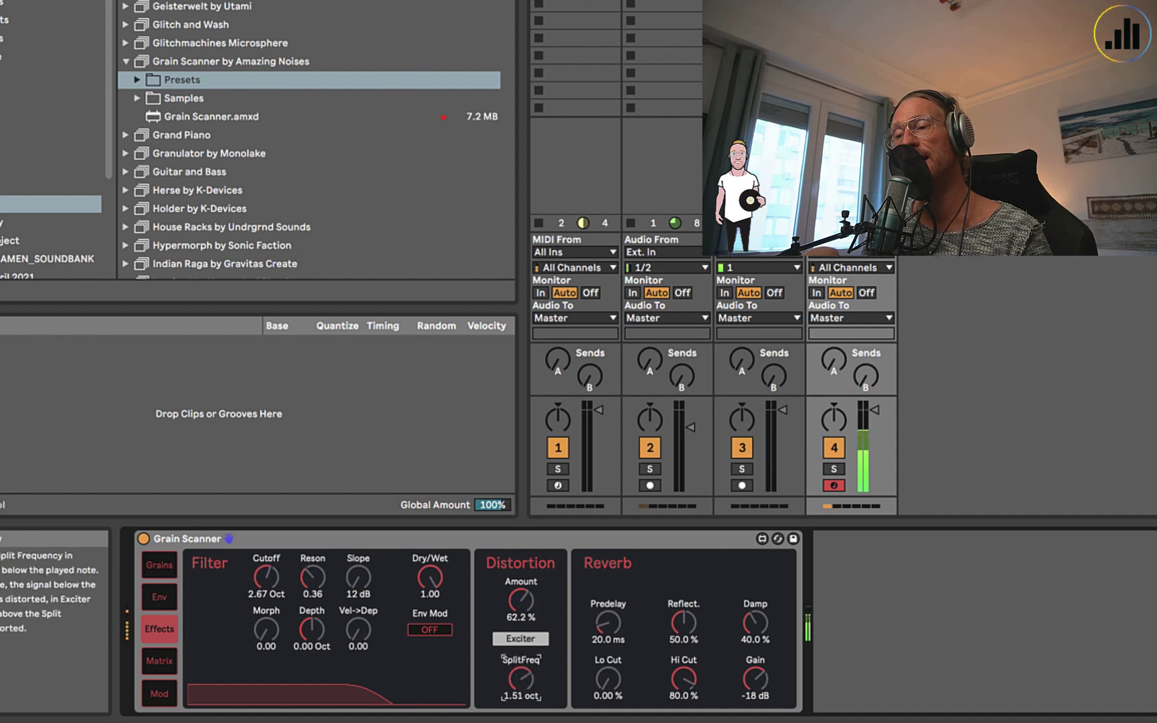
pyautogui.moveTo(521, 678); pyautogui.dragTo(521, 666)
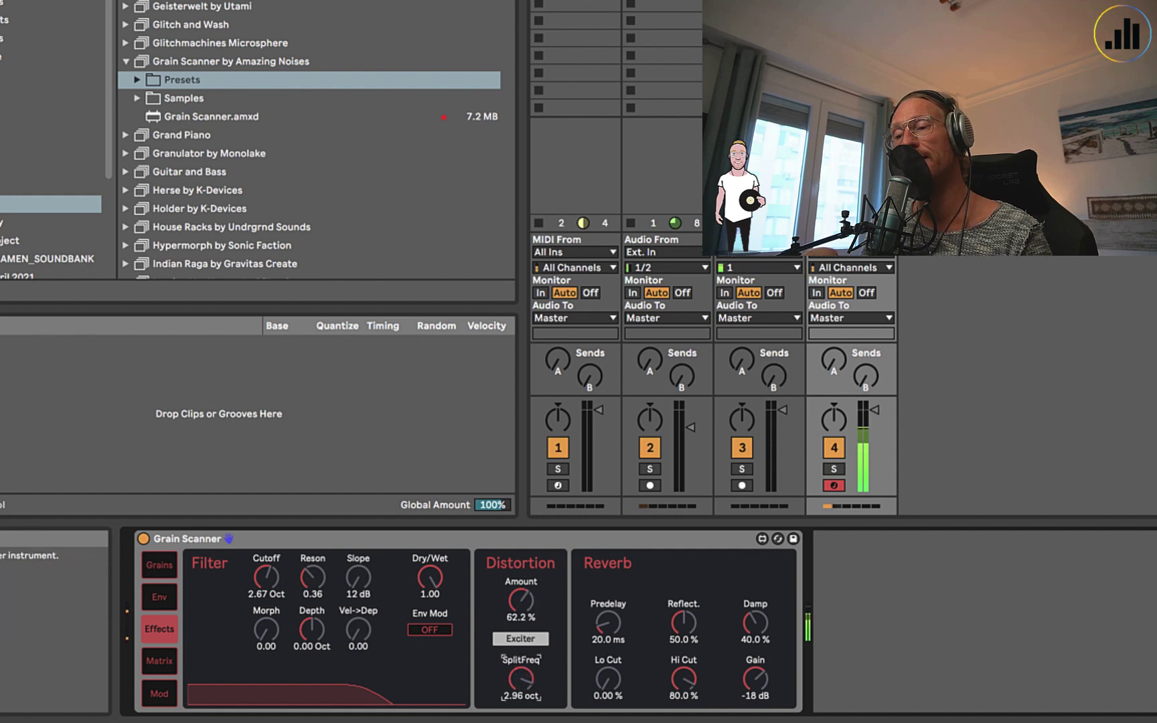
pyautogui.click(522, 638)
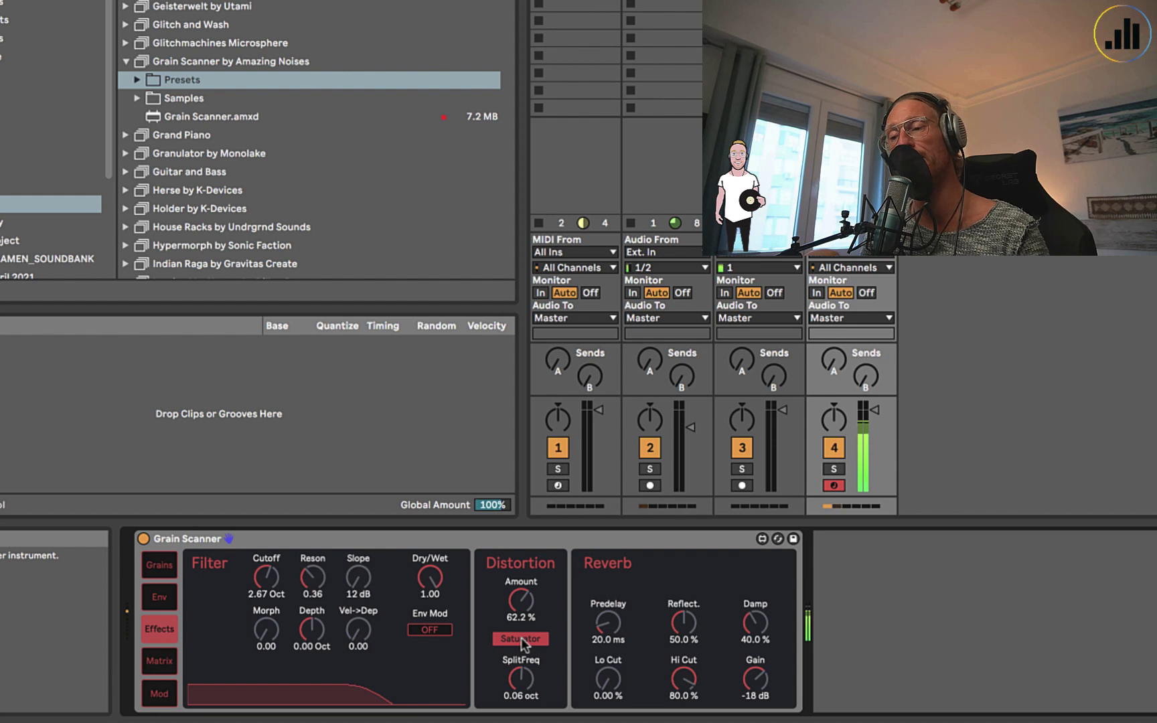
pyautogui.click(521, 639)
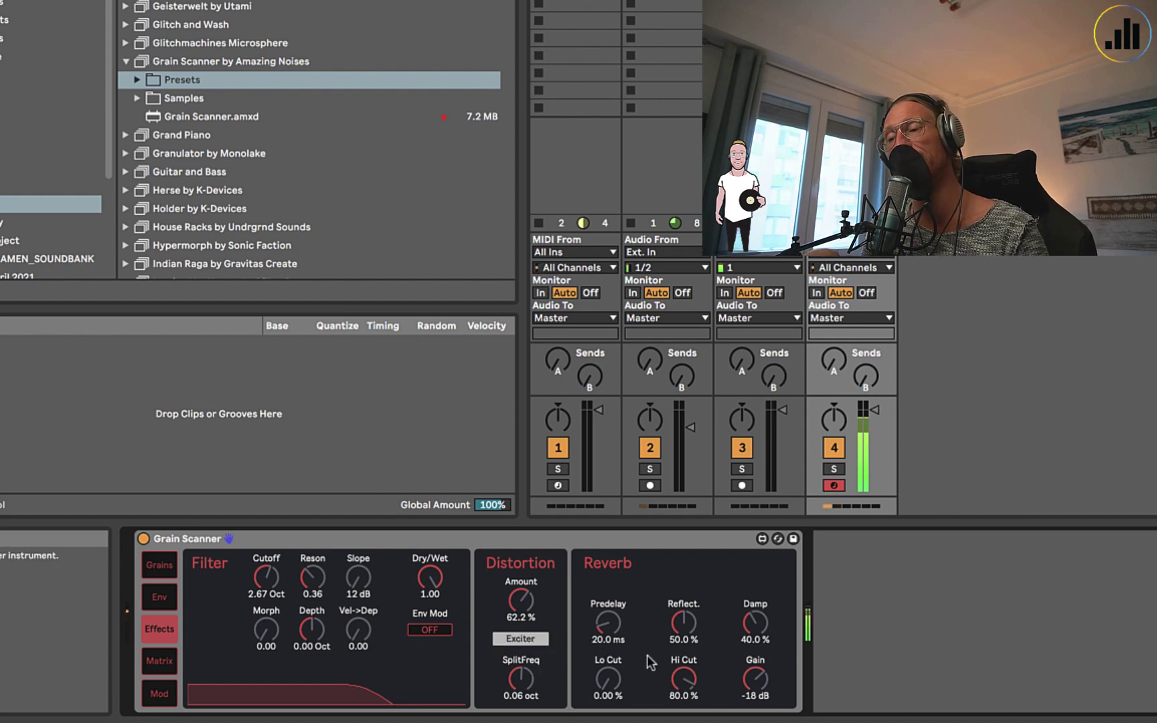
# Set the reverb to low cut 6.75%, reflections 100% and damping about 16.5%.
pyautogui.moveTo(744, 646); pyautogui.dragTo(755, 624)
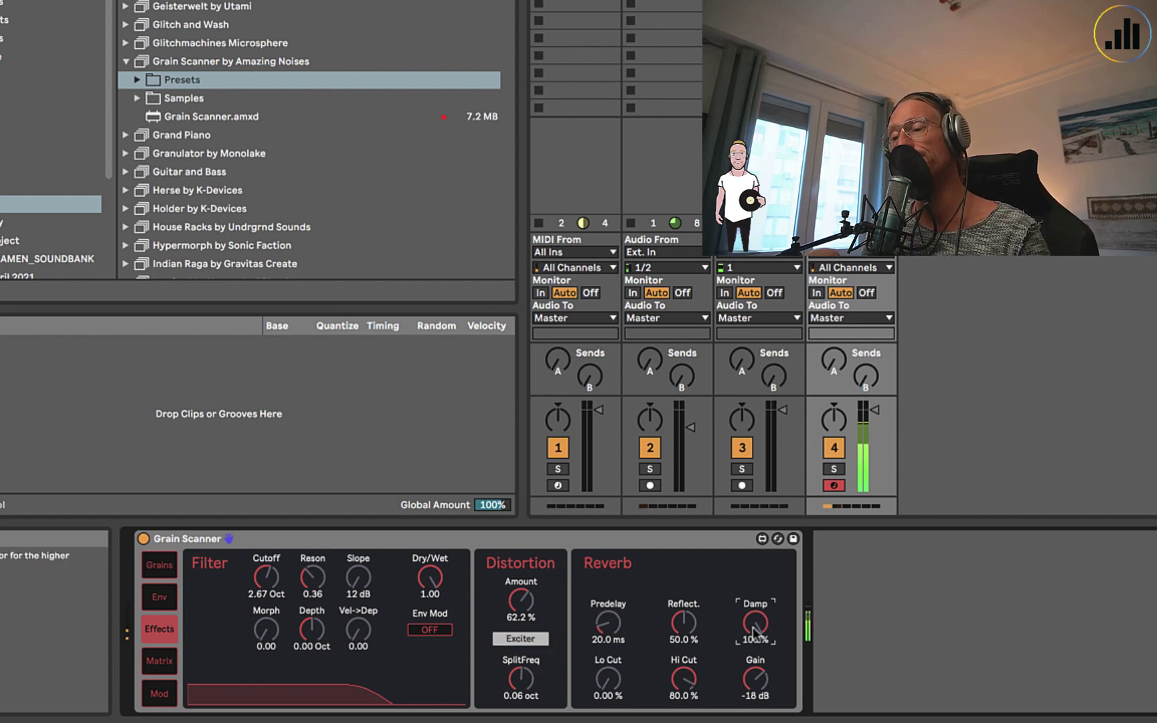
pyautogui.moveTo(615, 681); pyautogui.dragTo(616, 673)
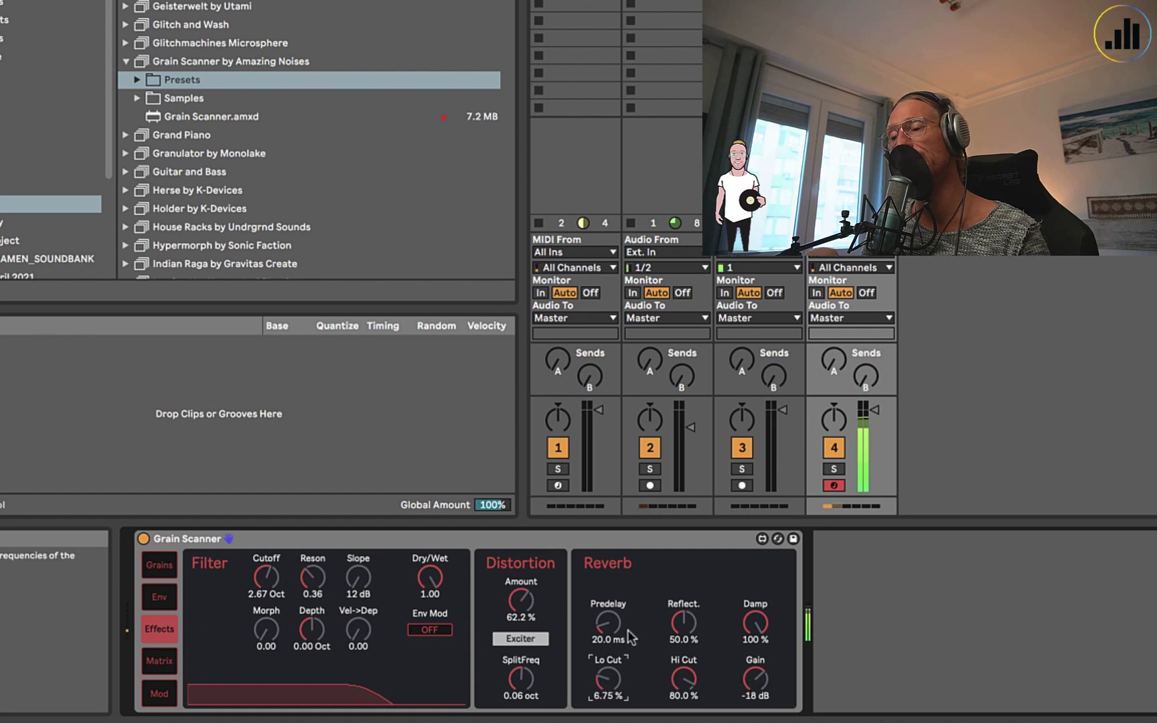
pyautogui.click(619, 638)
pyautogui.moveTo(684, 621); pyautogui.dragTo(685, 610)
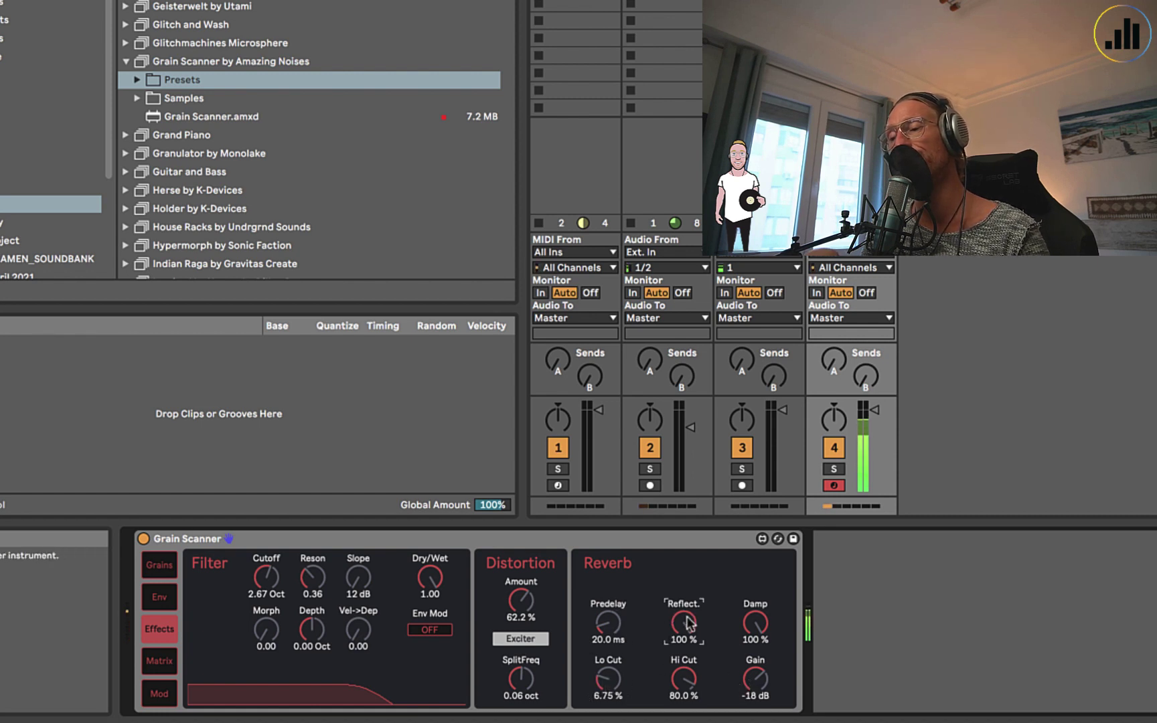
pyautogui.moveTo(755, 623)
pyautogui.mouseDown()
pyautogui.moveTo(764, 653)
pyautogui.moveTo(758, 610)
pyautogui.moveTo(758, 641)
pyautogui.mouseUp()
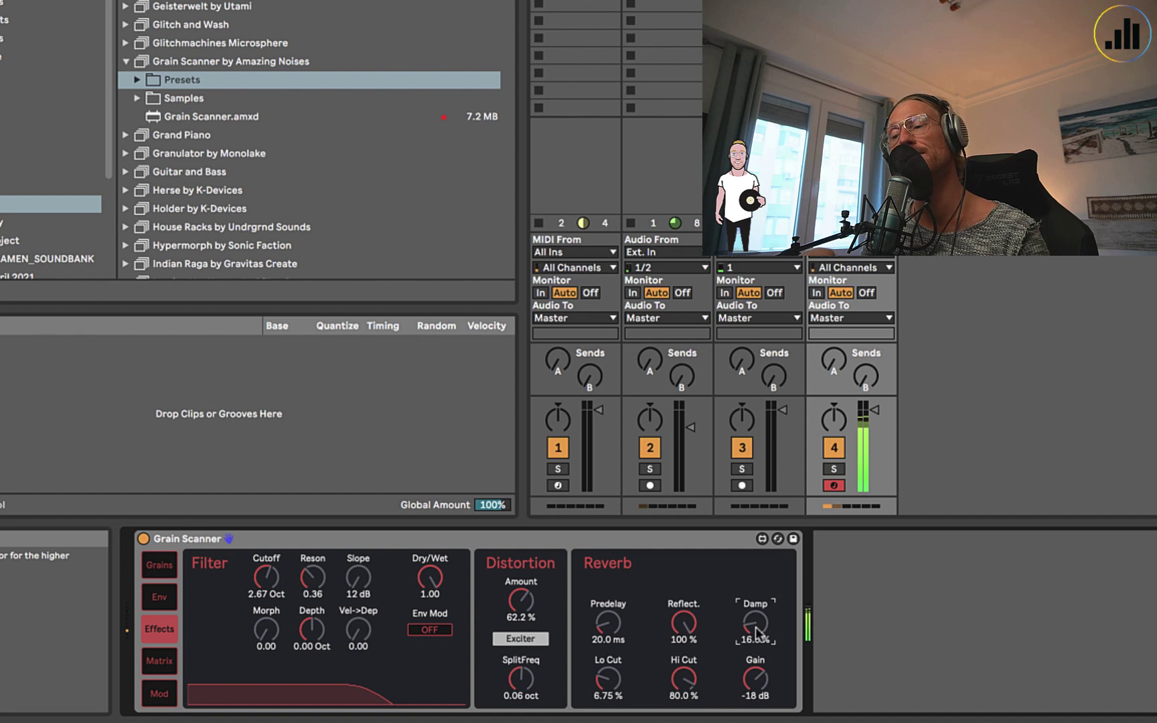
pyautogui.click(160, 660)
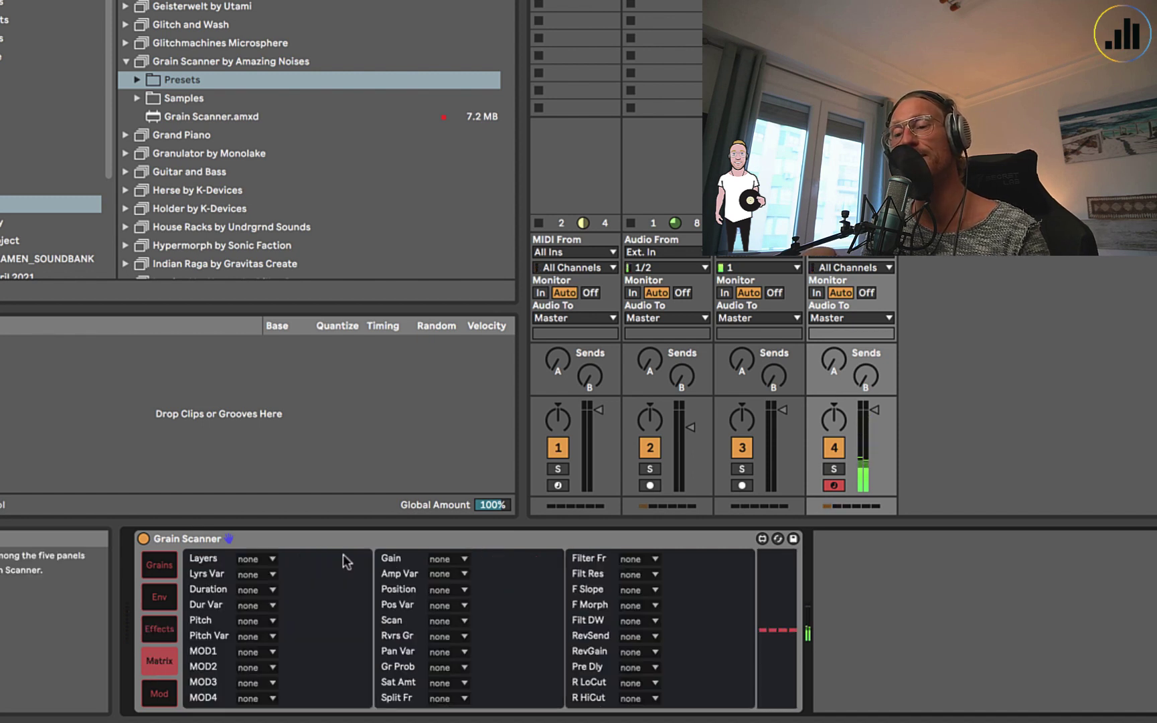
# Route MOD1 to Grain Scanner's filter frequency in the modulation matrix.
pyautogui.click(636, 558)
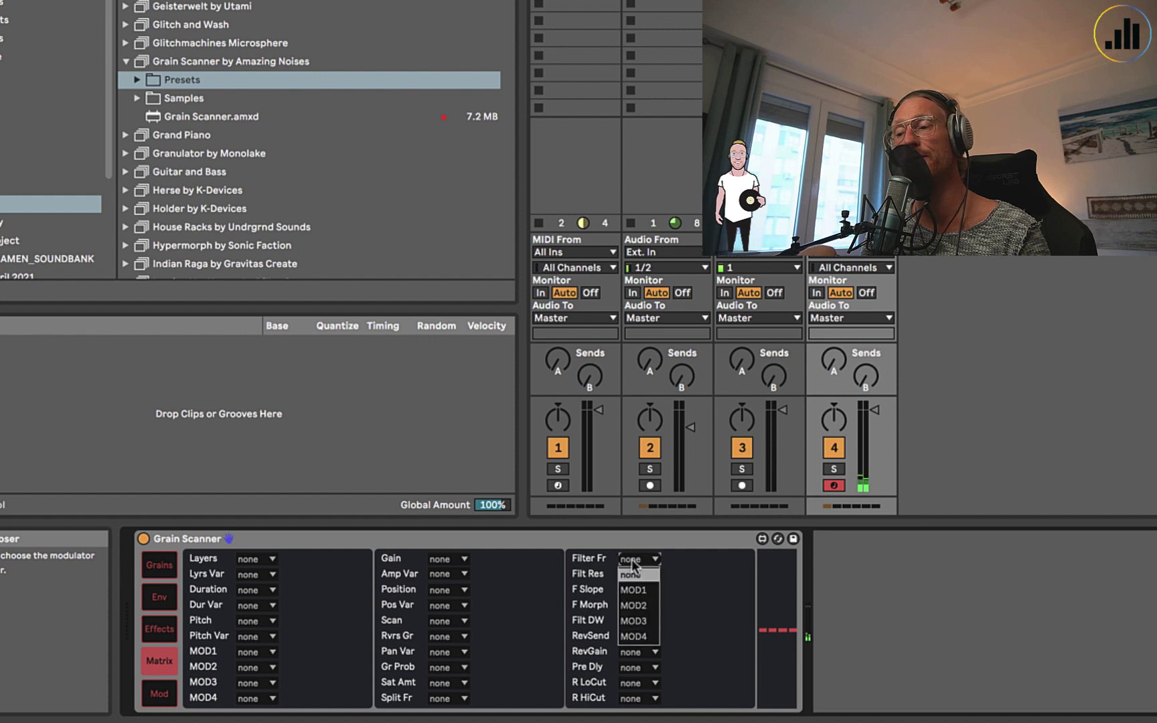
pyautogui.click(581, 564)
pyautogui.click(636, 559)
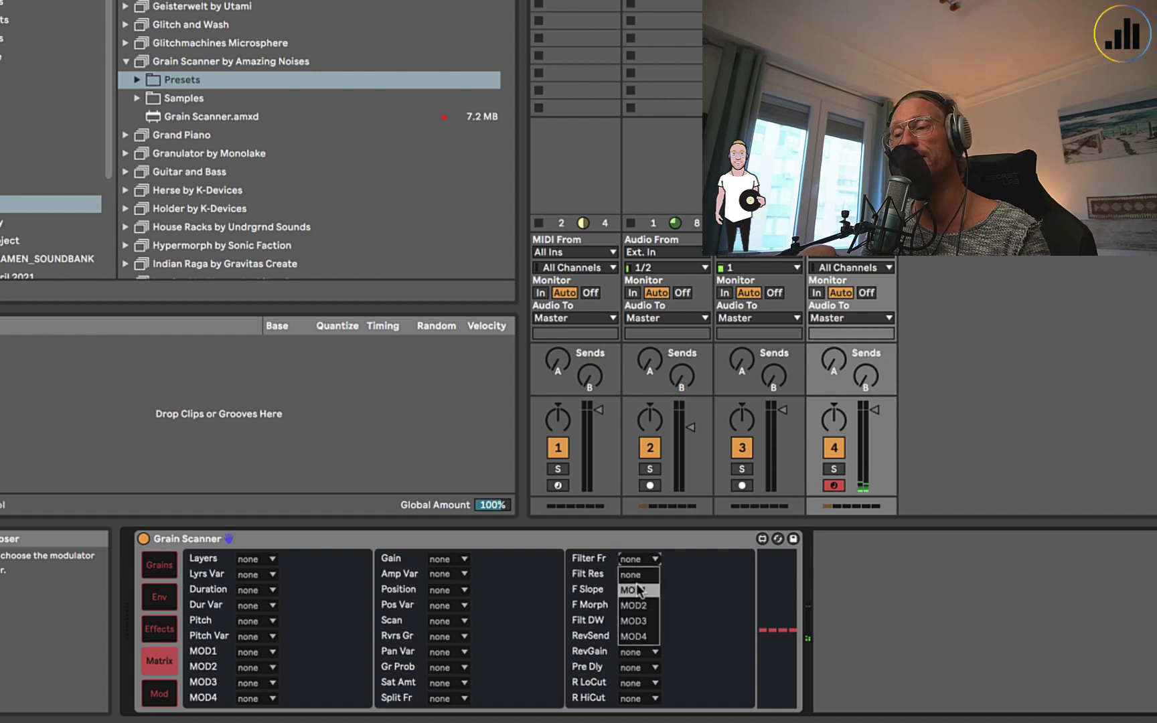
pyautogui.click(640, 589)
# Make MOD1 a sine LFO and raise its filter frequency amount to 1.88.
pyautogui.click(152, 696)
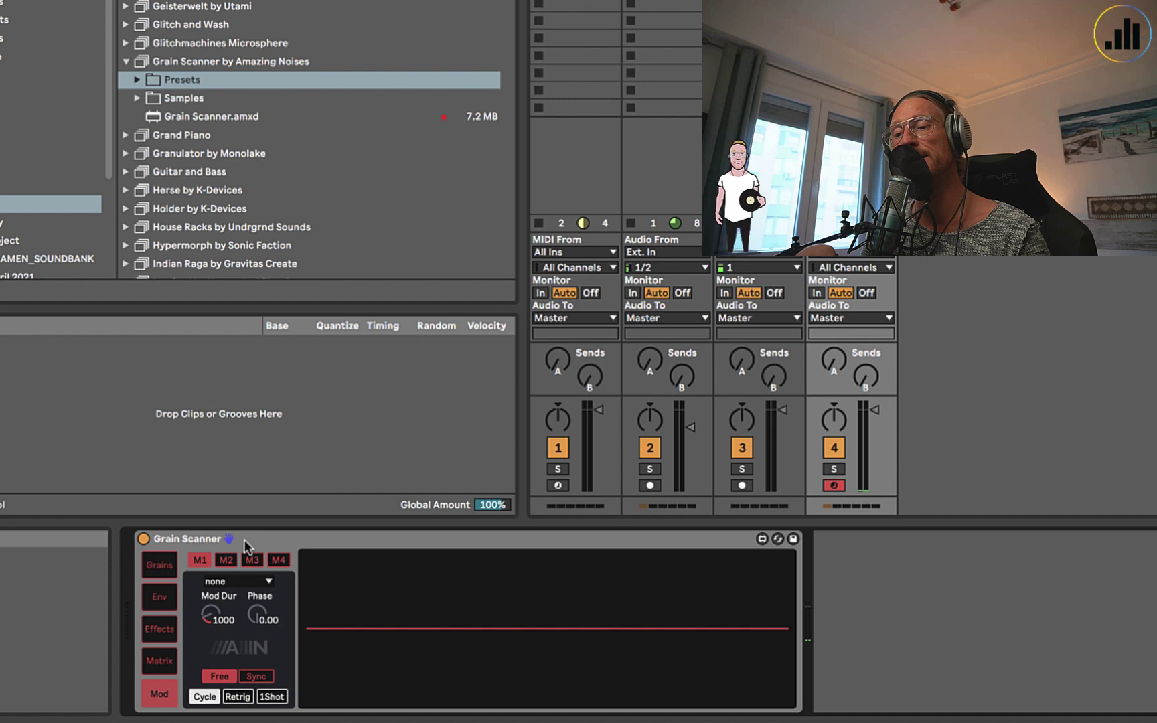
pyautogui.click(231, 581)
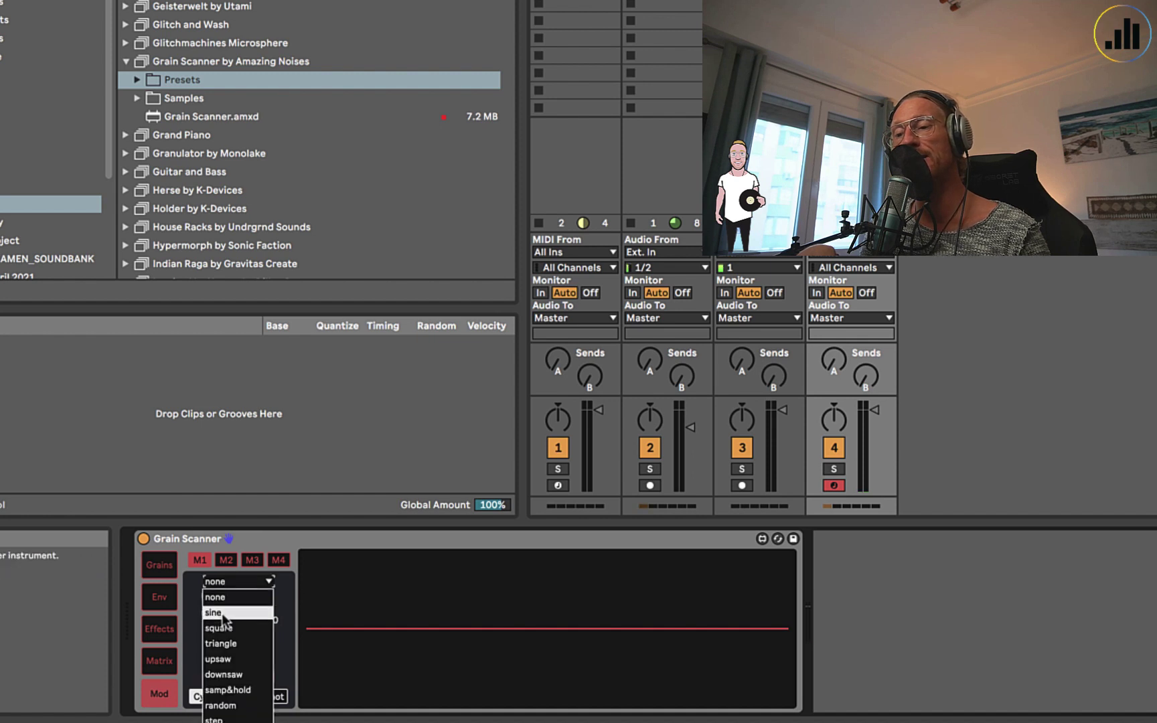
pyautogui.click(220, 612)
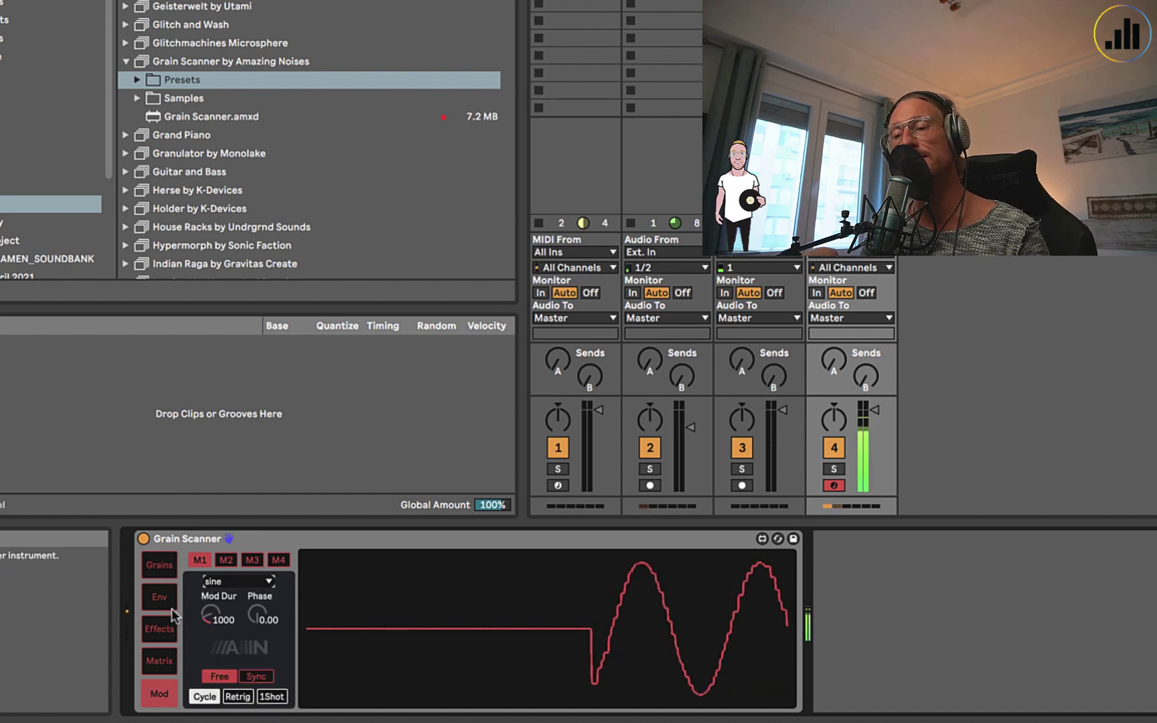
pyautogui.click(159, 660)
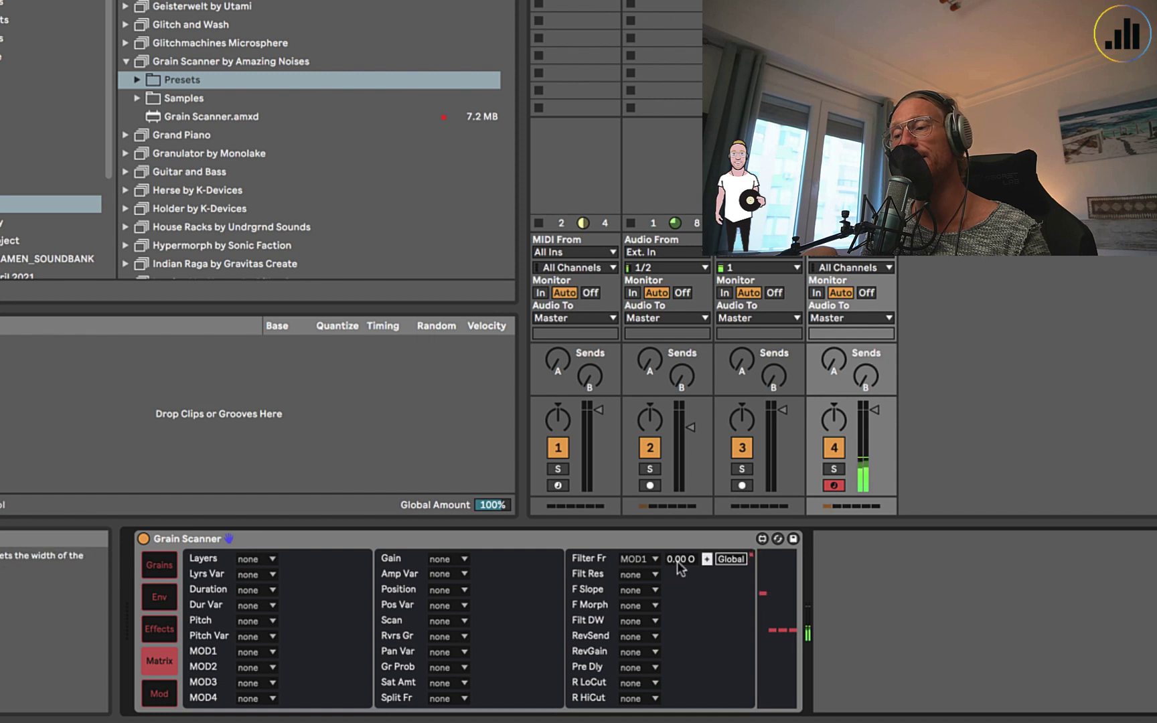
pyautogui.moveTo(681, 558)
pyautogui.mouseDown()
pyautogui.moveTo(679, 495)
pyautogui.moveTo(679, 567)
pyautogui.mouseUp()
pyautogui.click(161, 693)
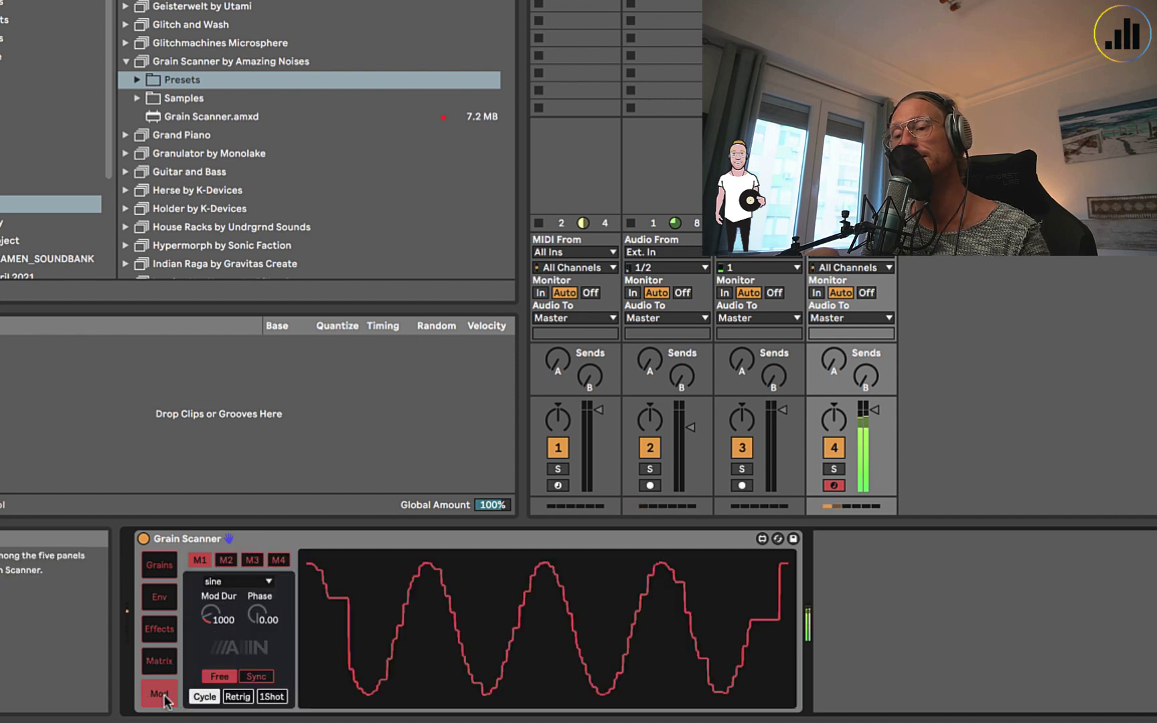
# Switch MOD1 to a step sequence and draw several steps lower.
pyautogui.click(234, 582)
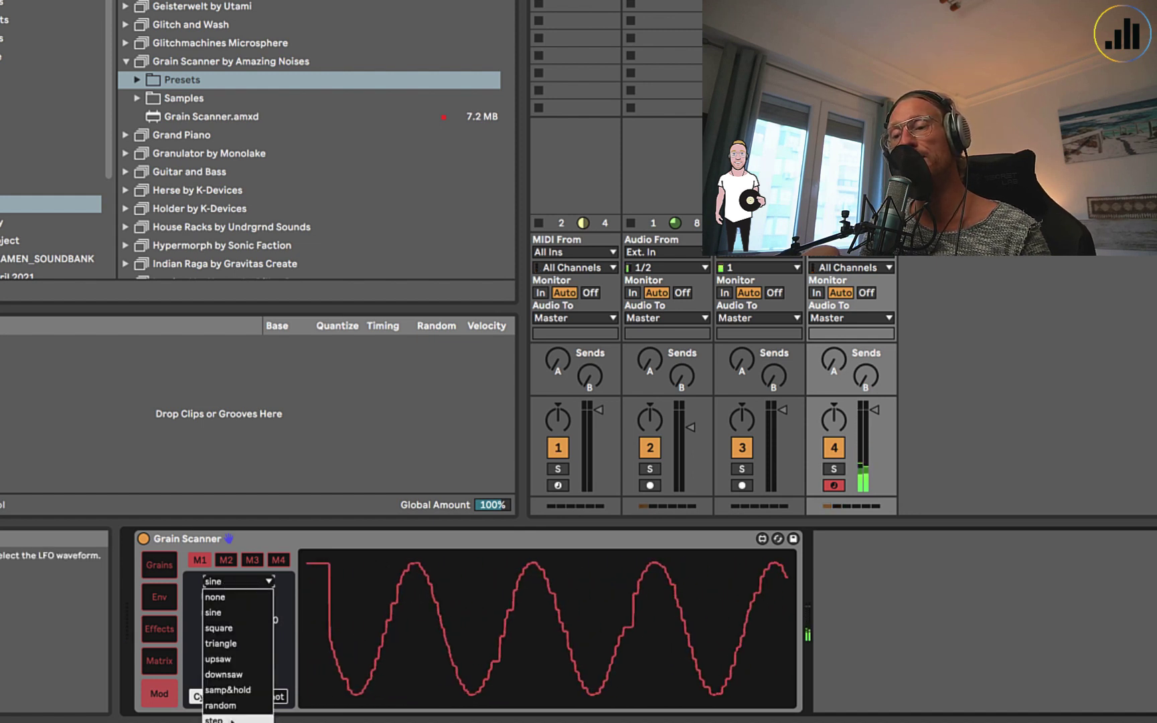
pyautogui.click(269, 708)
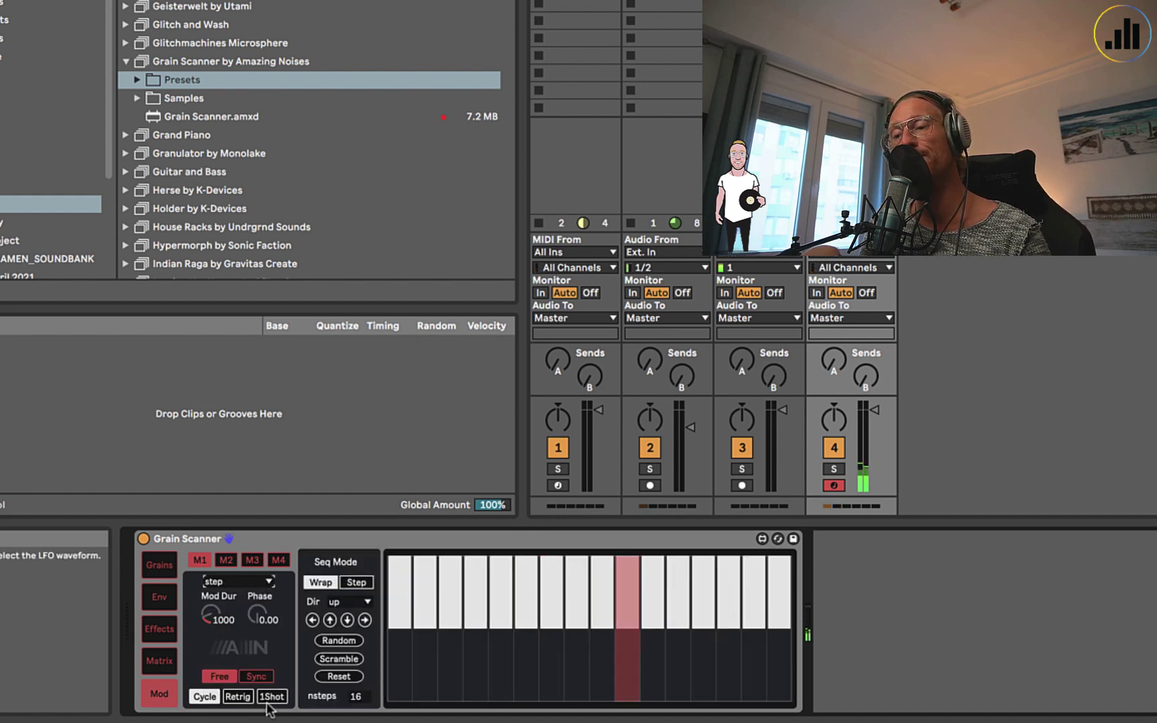
pyautogui.click(398, 633)
pyautogui.moveTo(399, 633)
pyautogui.mouseDown()
pyautogui.moveTo(400, 651)
pyautogui.moveTo(748, 666)
pyautogui.mouseUp()
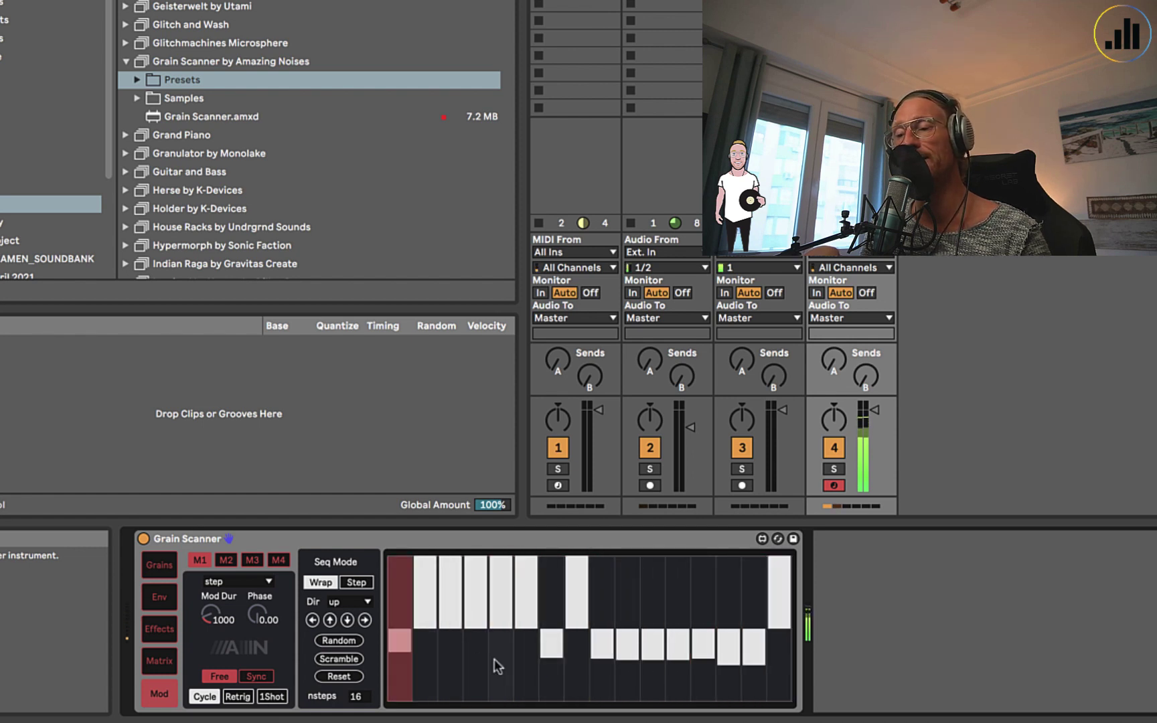
# Review the Effects, Env and Mod pages, ending on the Grains settings.
pyautogui.click(163, 594)
pyautogui.click(162, 629)
pyautogui.click(159, 602)
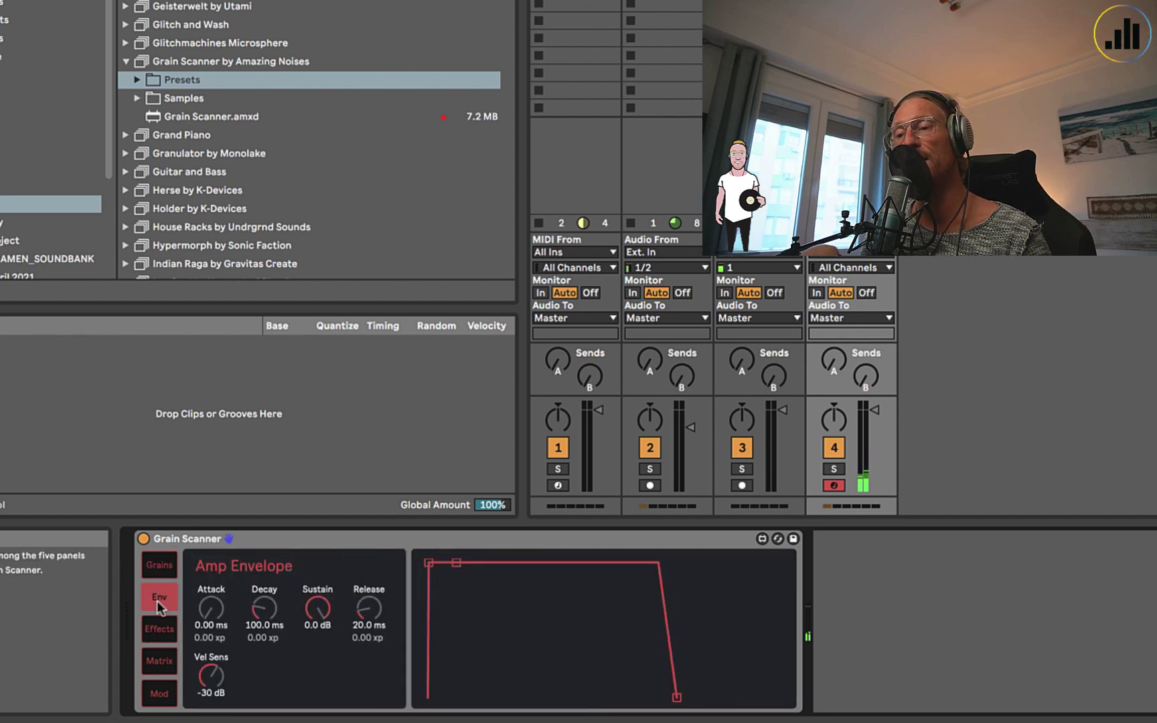
pyautogui.click(159, 631)
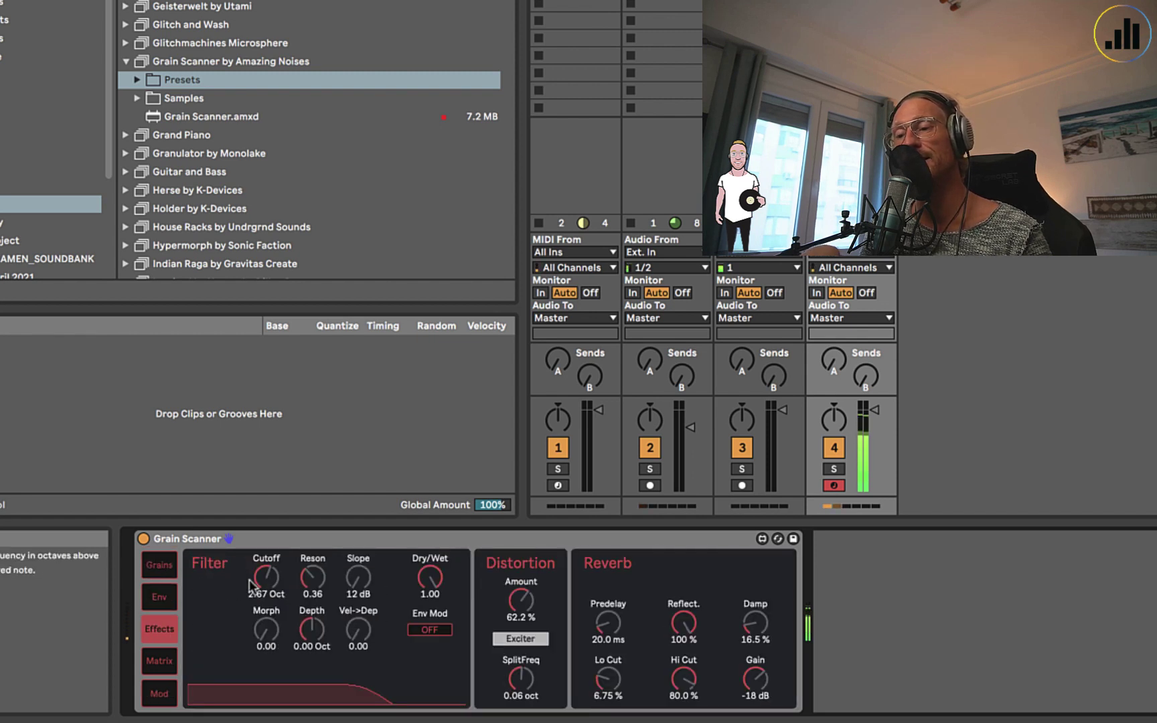
pyautogui.click(161, 692)
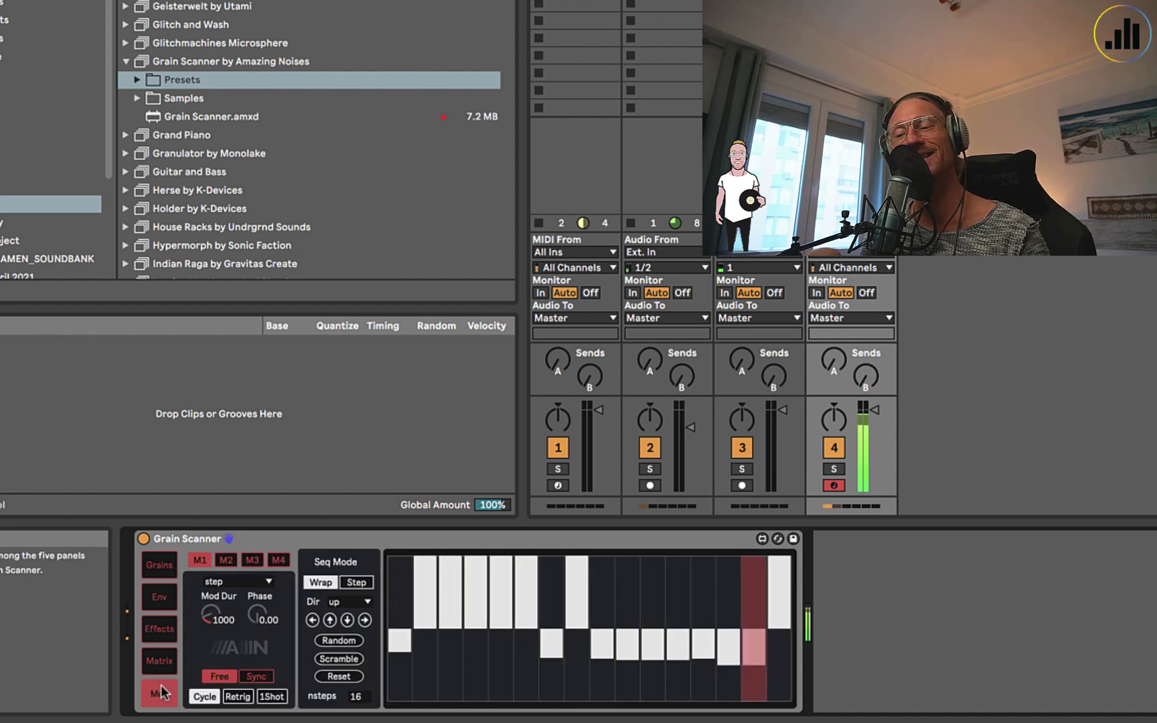
pyautogui.click(157, 567)
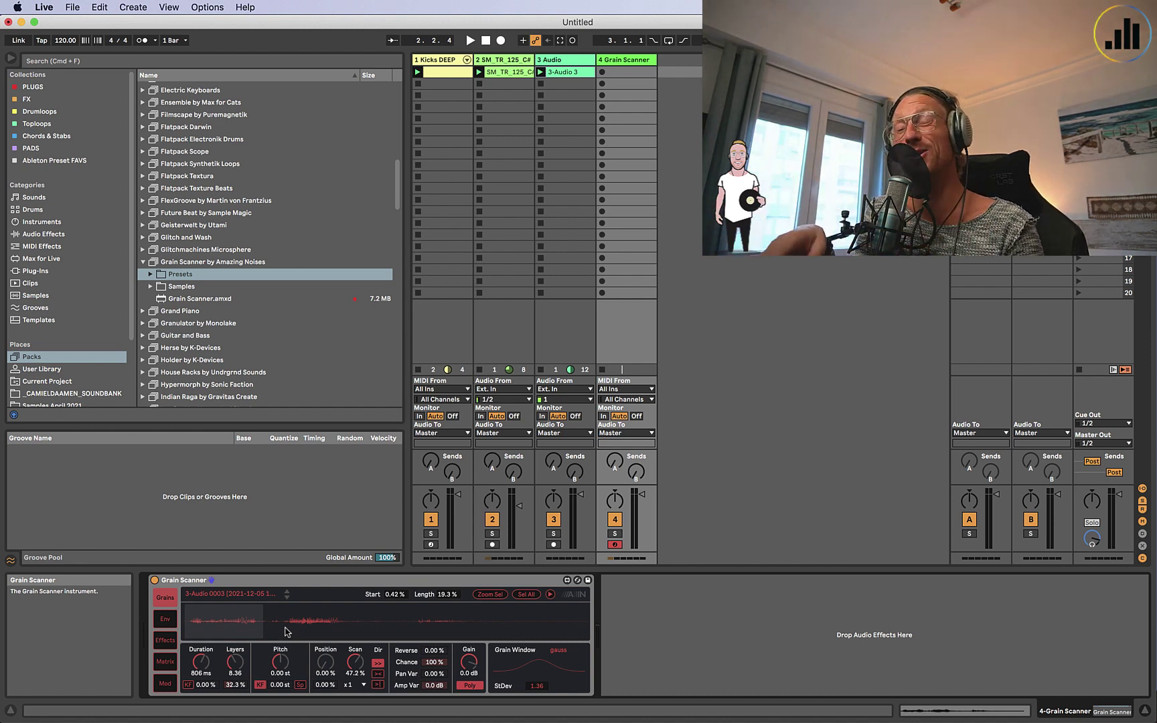
# Search 'granulat' and drag Granulator II.amxd into the session to create MIDI track 5.
pyautogui.click(166, 63)
pyautogui.write('granulator')
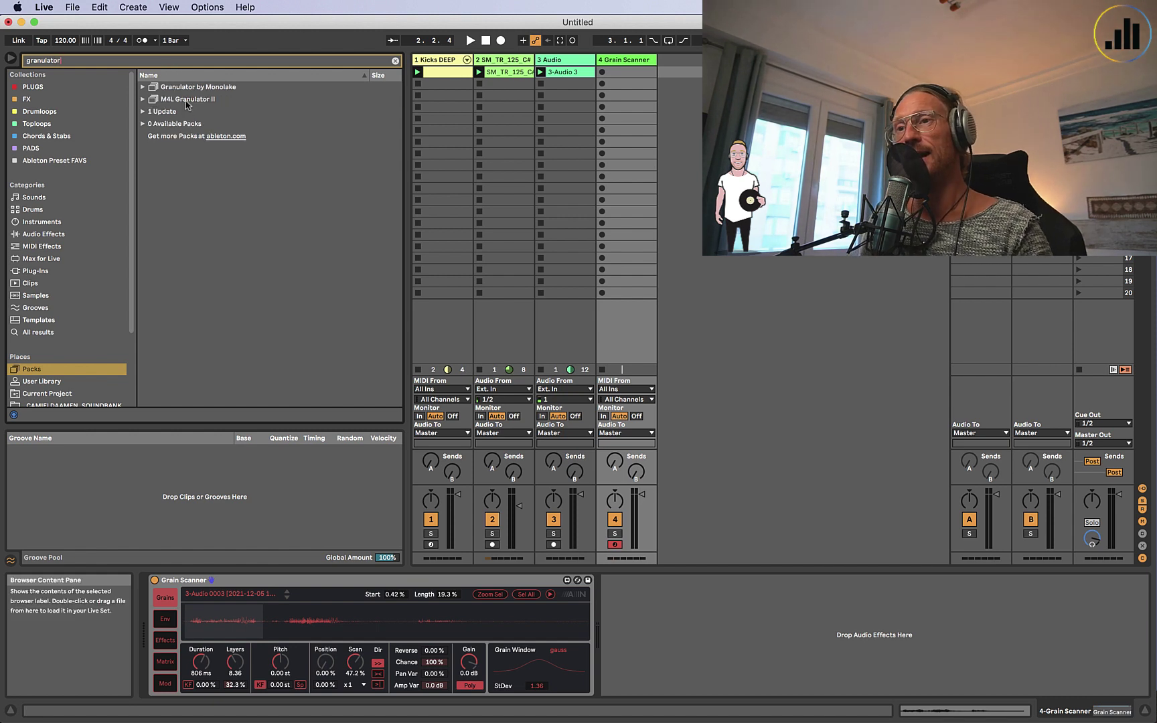
pyautogui.doubleClick(188, 101)
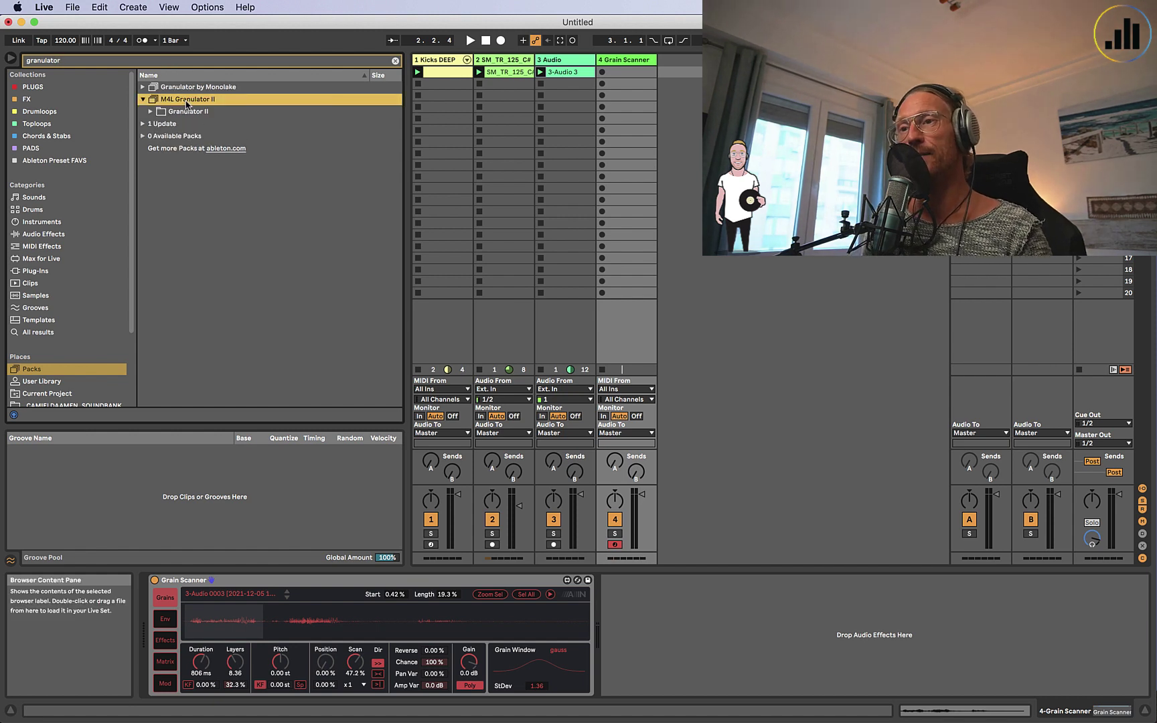
pyautogui.click(189, 112)
pyautogui.click(150, 111)
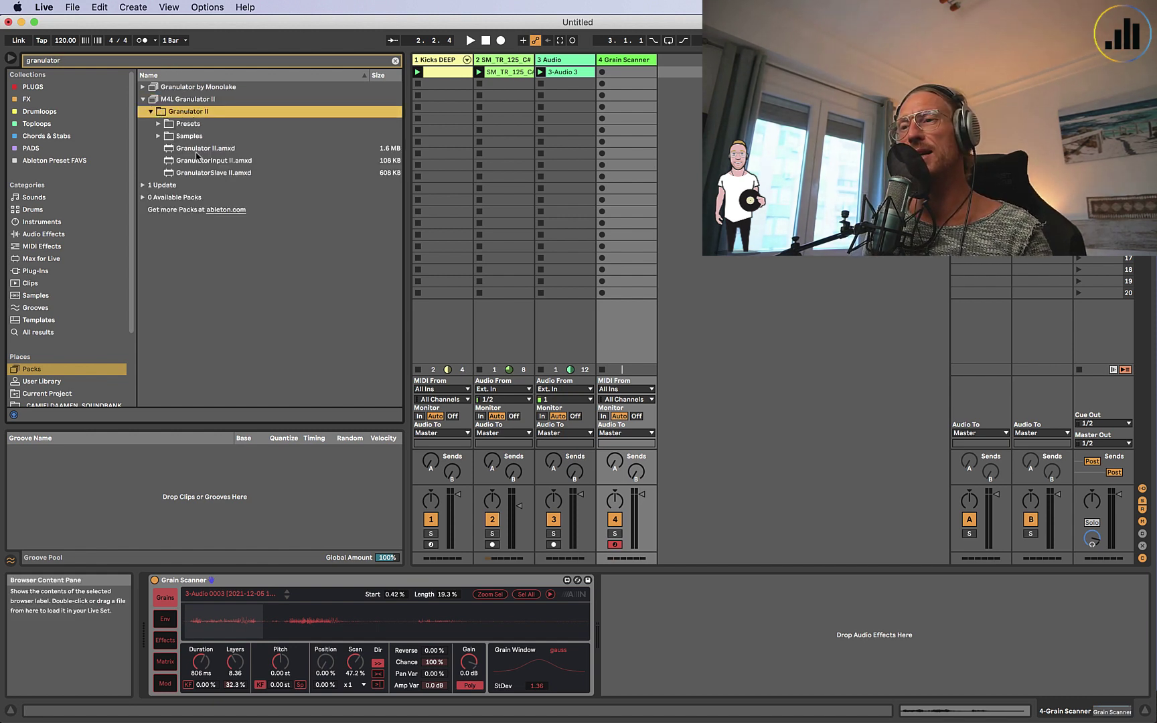
pyautogui.click(192, 149)
pyautogui.moveTo(189, 153); pyautogui.dragTo(678, 114)
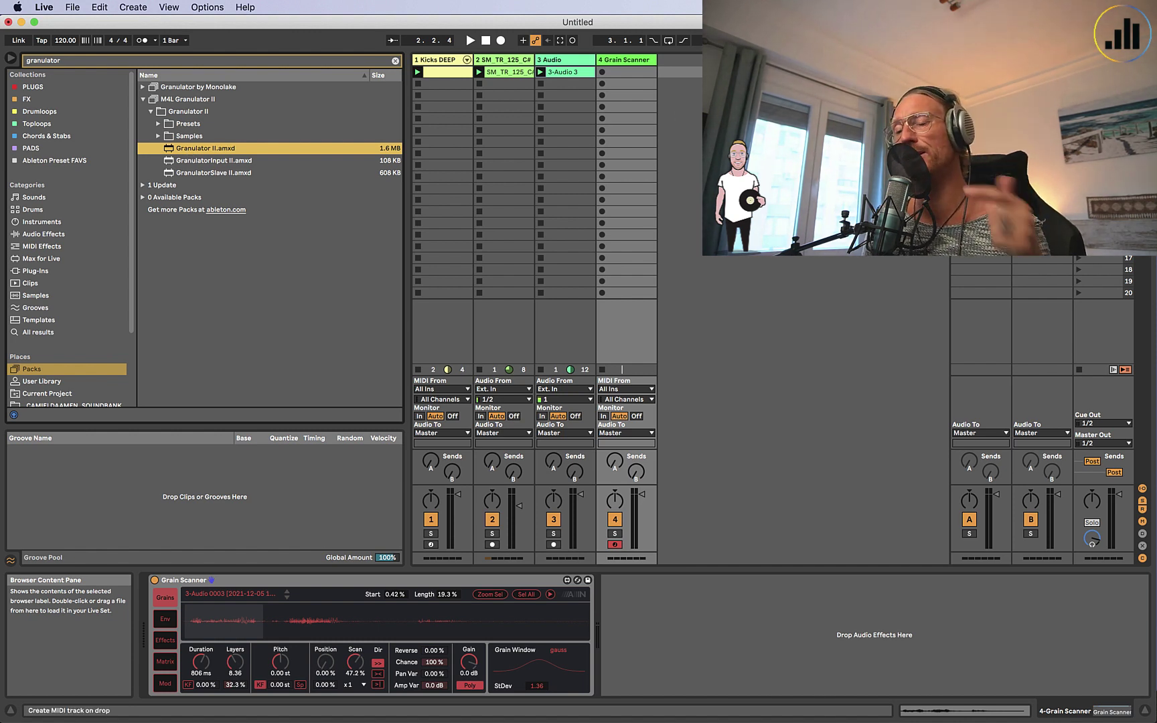
pyautogui.moveTo(677, 114); pyautogui.dragTo(679, 113)
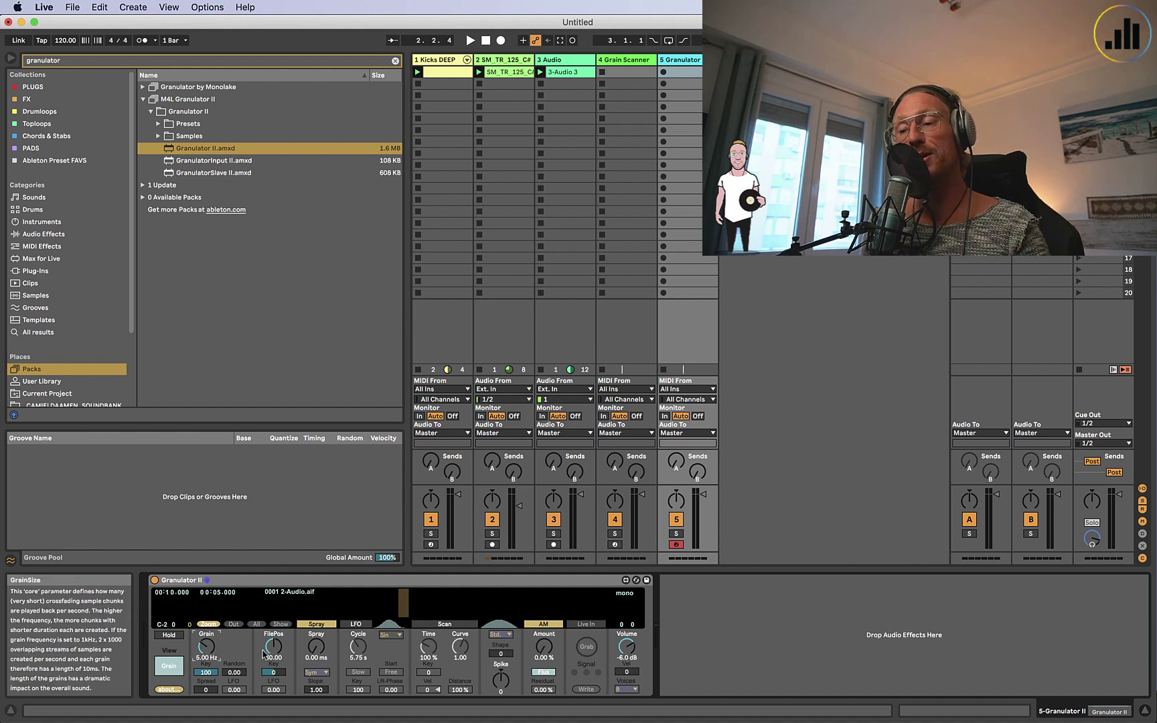
# Toggle Granulator II between Filter and Grain views, then select track 4's Grain Scanner.
pyautogui.click(169, 666)
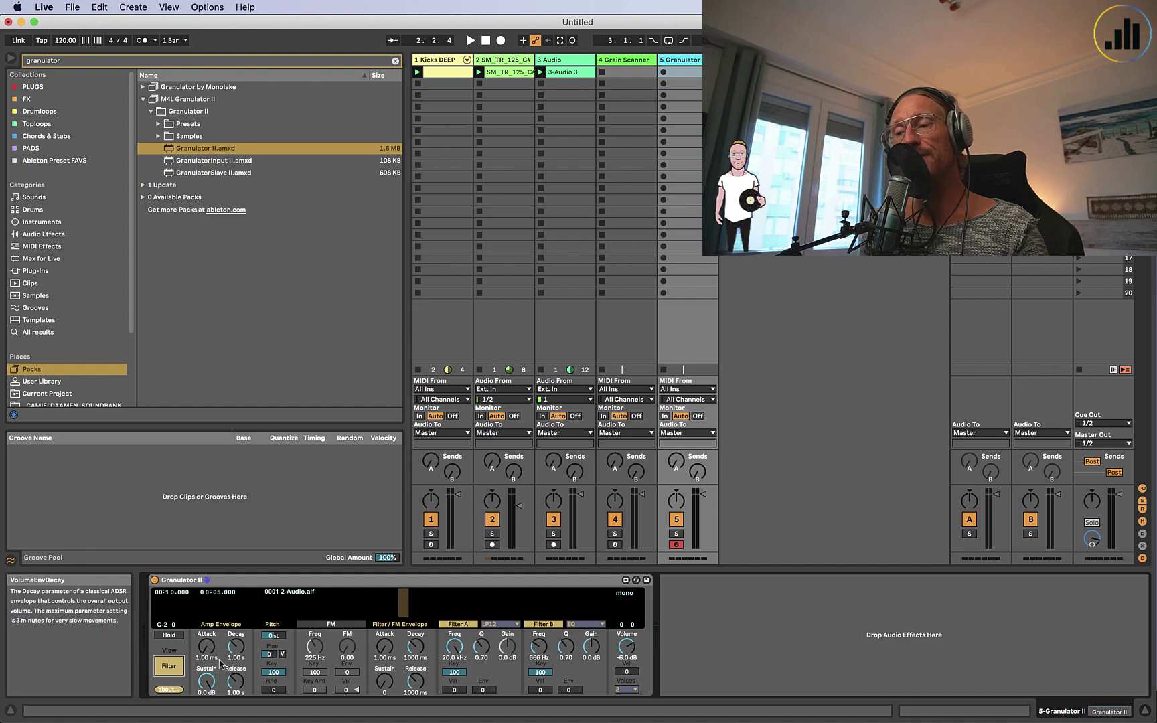
pyautogui.click(169, 666)
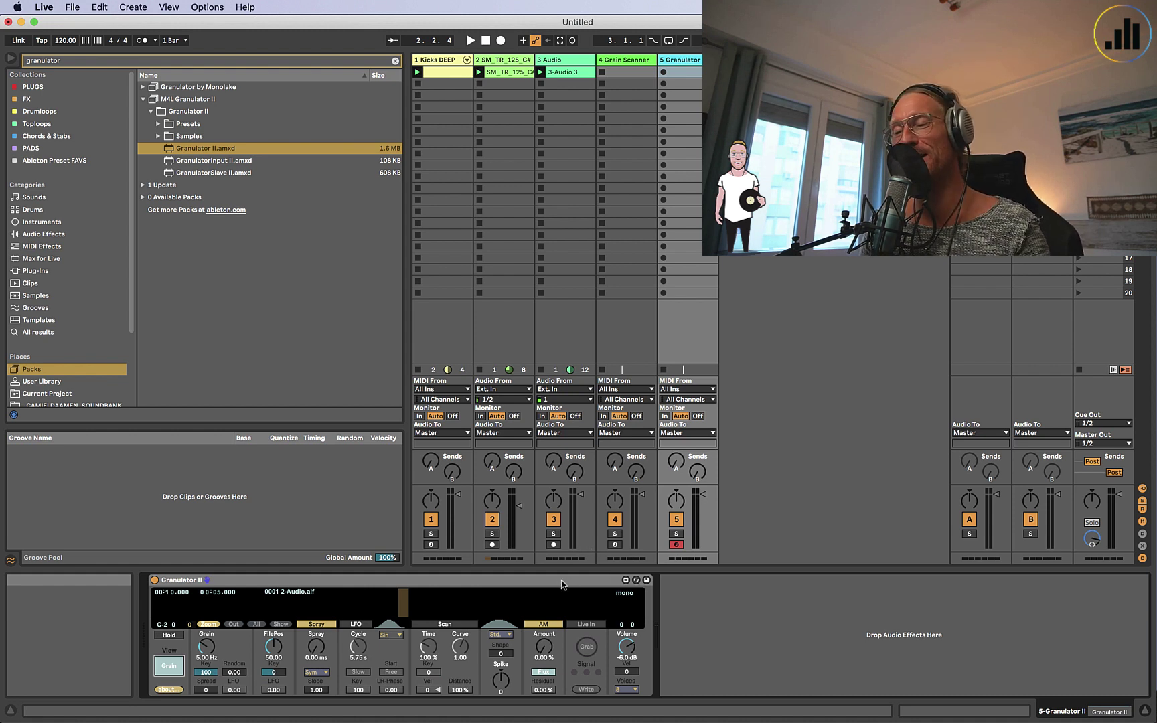
pyautogui.click(632, 62)
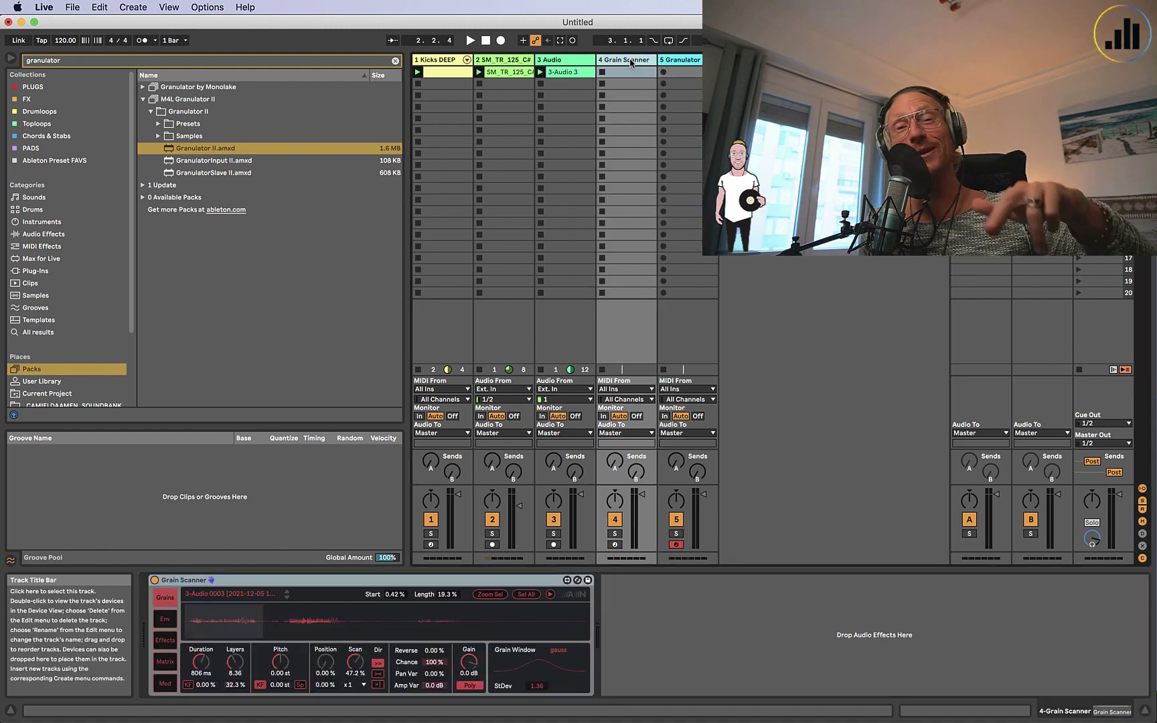